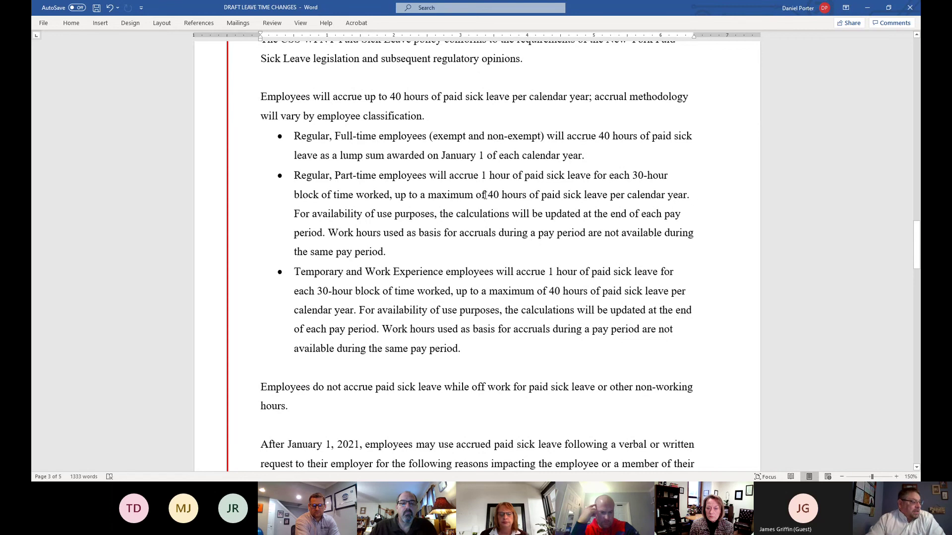
Select the two bullets under Sick Leave that list the permitted medical reasons for using accrued leave.
scroll(451, 225, "down", 5)
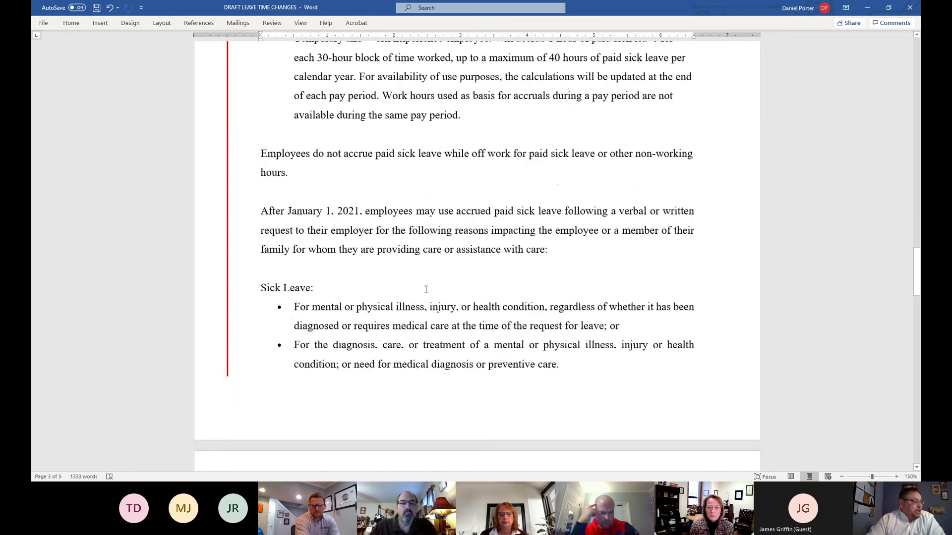
scroll(411, 283, "down", 2)
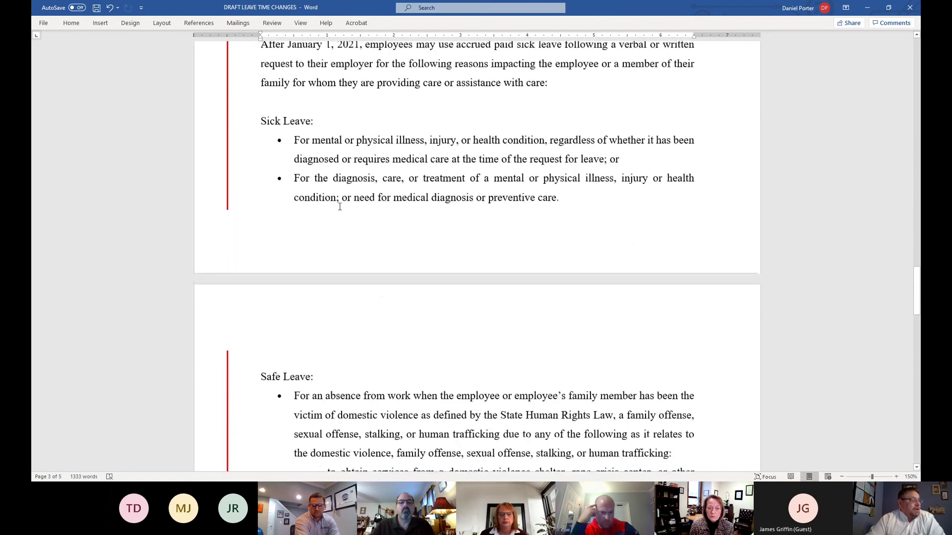
left_click_drag(294, 140, 605, 202)
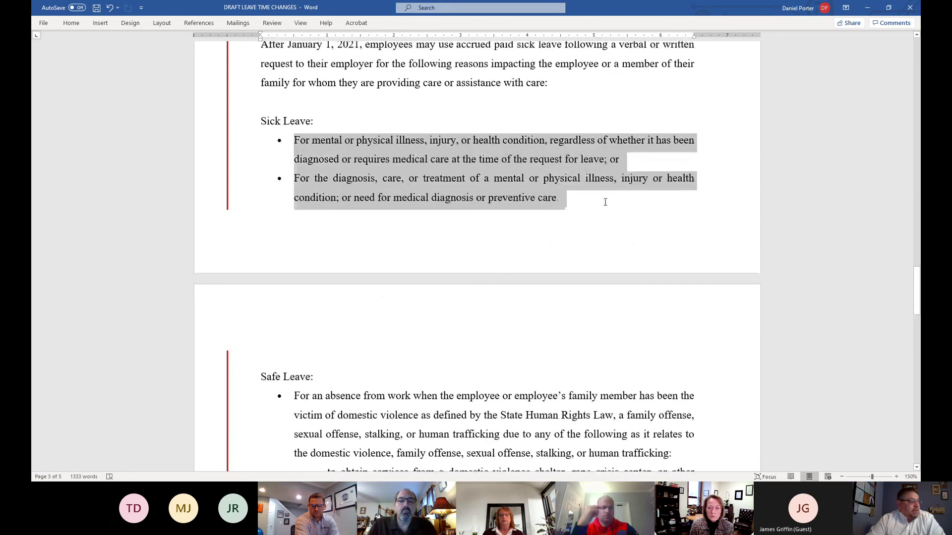
Select the whole Safe Leave section, from its heading to the last sub-bullet about protecting the employee's health or safety.
scroll(372, 397, "down", 5)
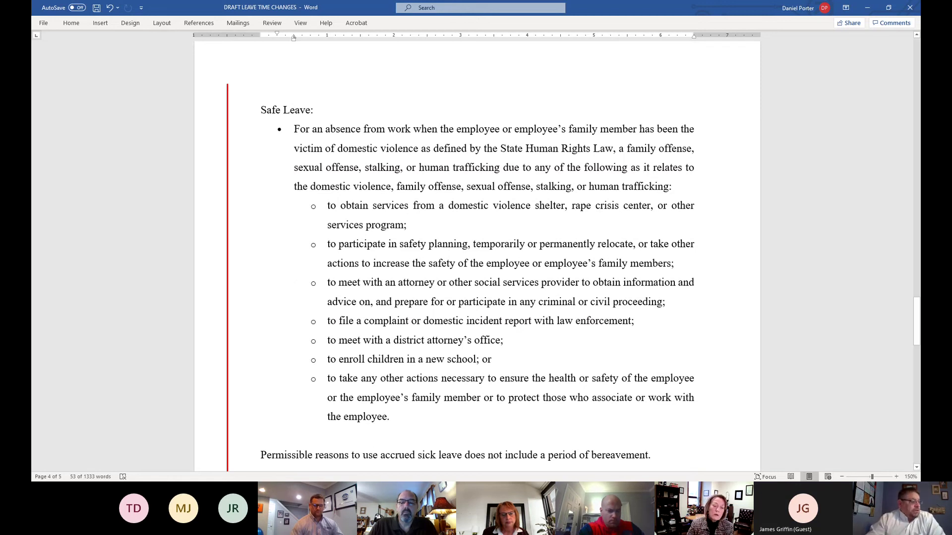
left_click(395, 417)
left_click_drag(393, 417, 261, 109)
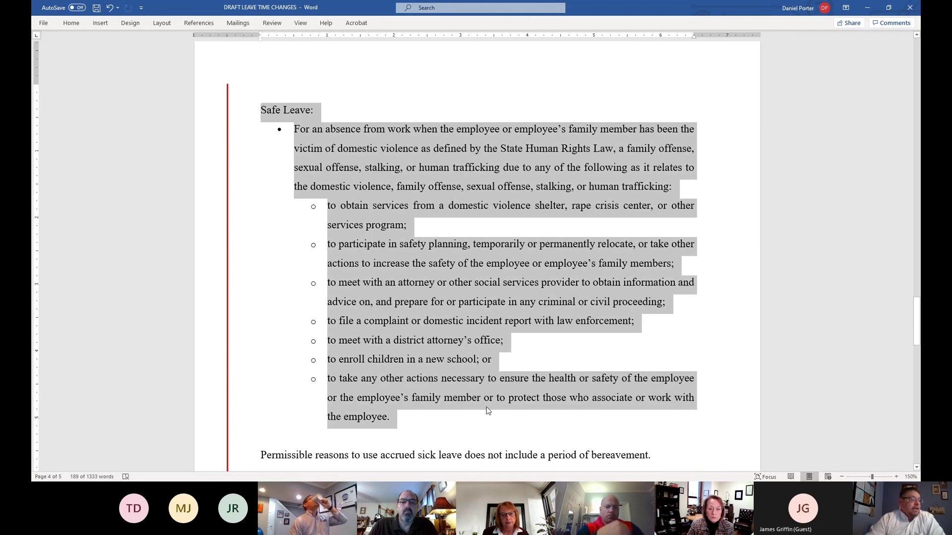
scroll(516, 368, "up", 1)
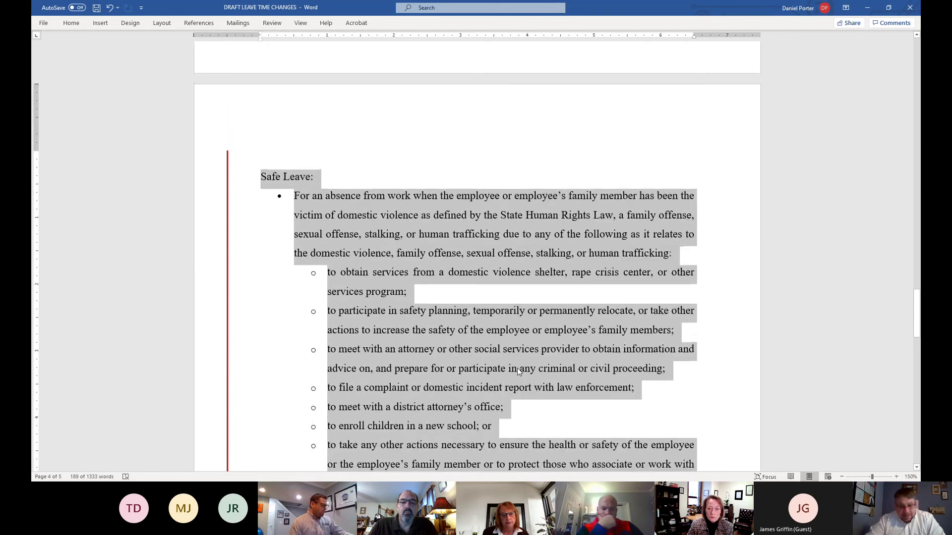
scroll(517, 368, "down", 1)
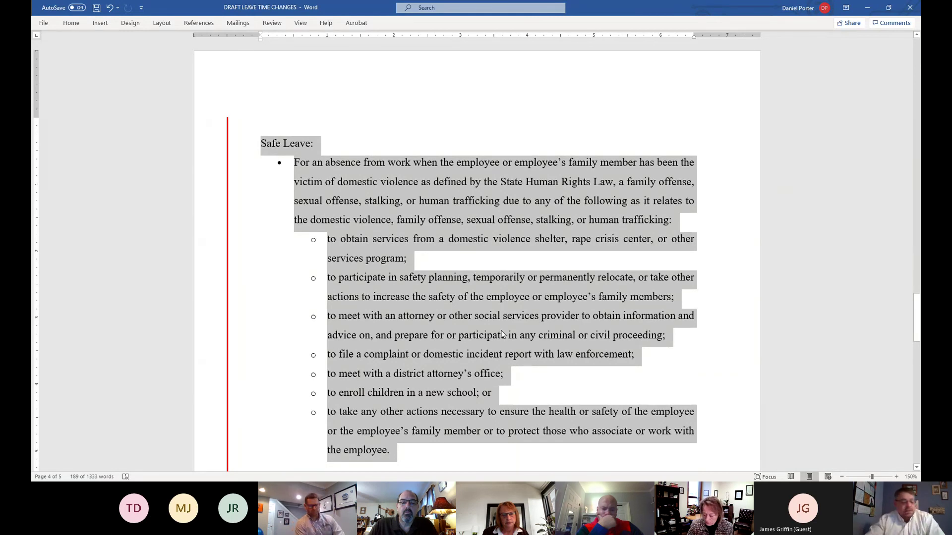
Recheck the Sick Leave reasons, deselect the Safe Leave section and read through its list of permitted actions.
scroll(502, 334, "up", 10)
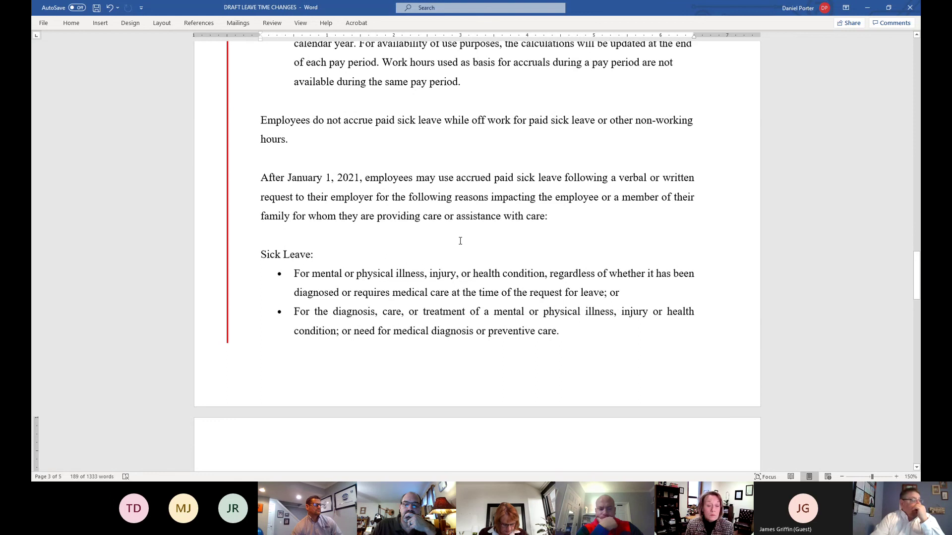
scroll(486, 247, "down", 6)
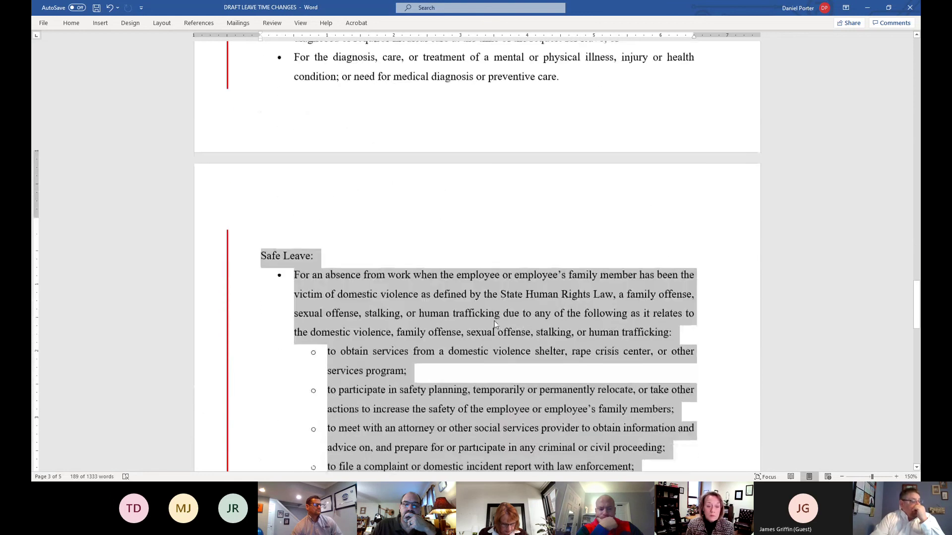
left_click(446, 326)
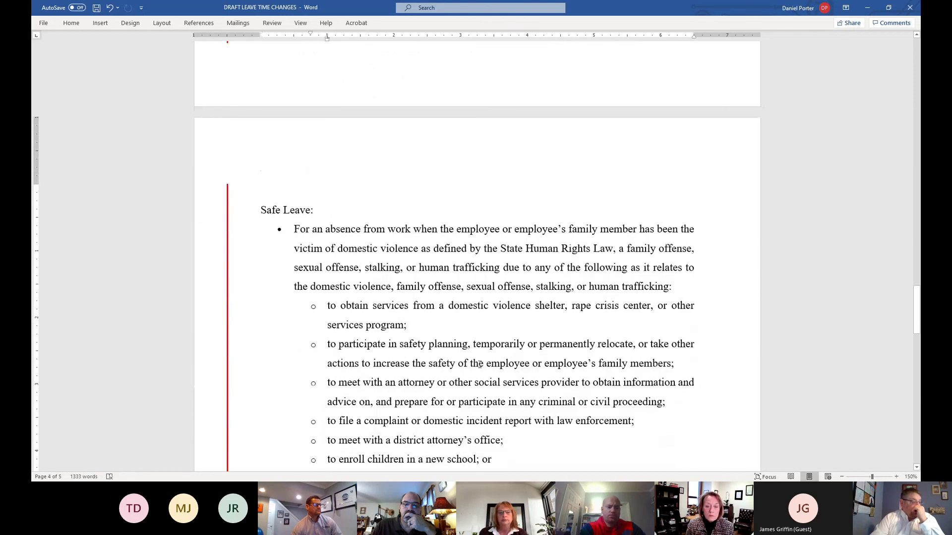
scroll(481, 360, "down", 1)
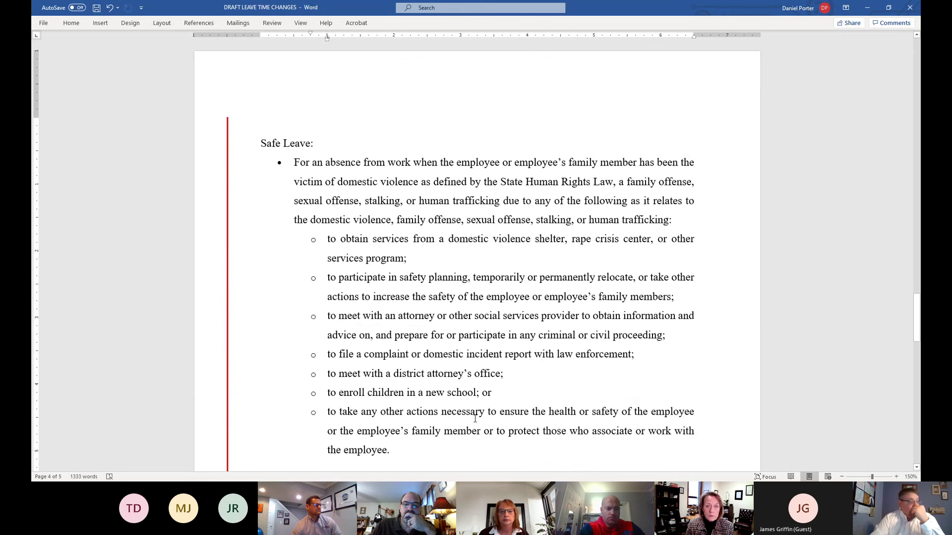
scroll(440, 418, "down", 1)
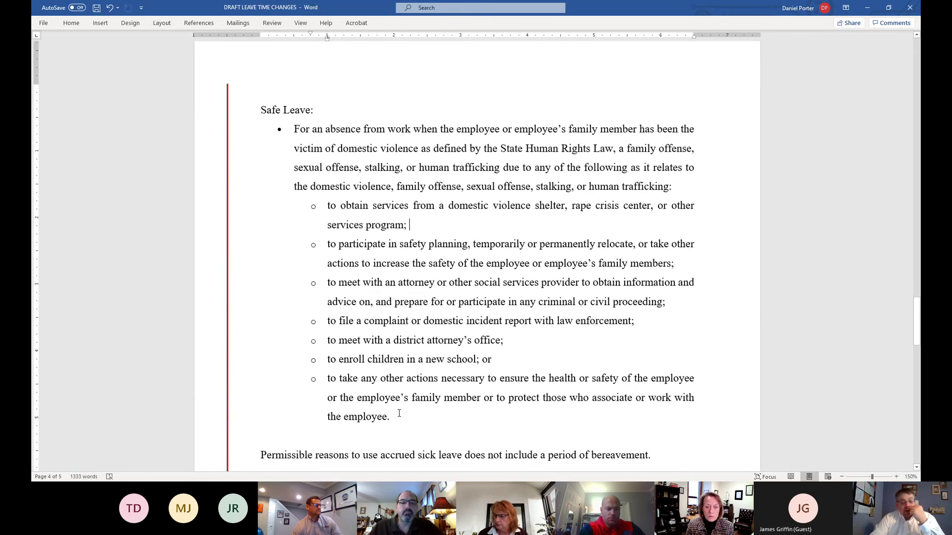
Skim the family member definitions and the usage rules on the last page, and return to the Safe Leave list to review it.
scroll(397, 396, "down", 5)
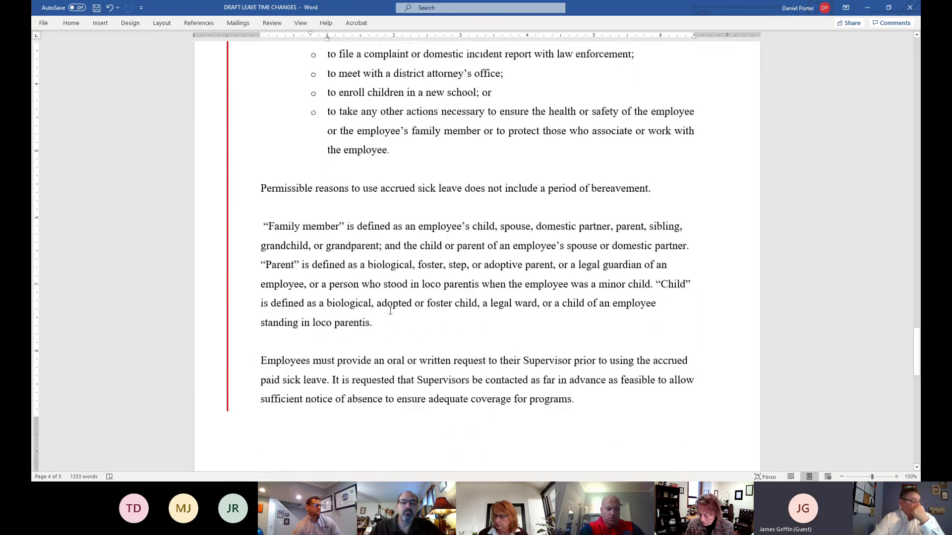
scroll(454, 306, "up", 1)
scroll(464, 302, "down", 9)
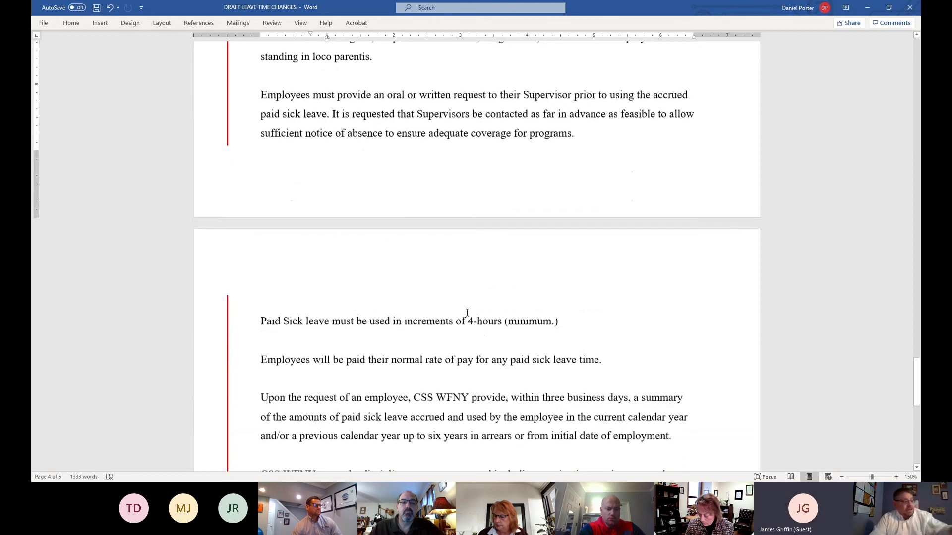
scroll(476, 313, "down", 2)
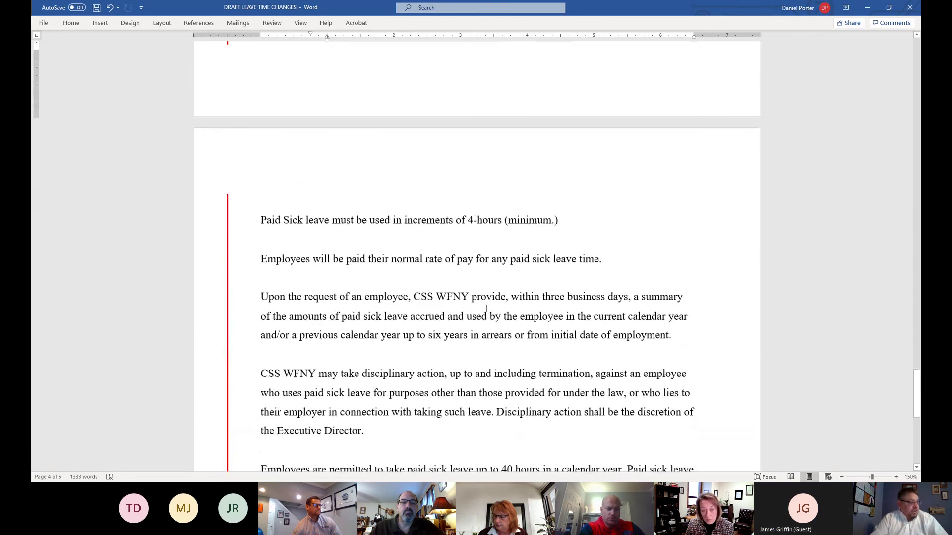
scroll(491, 305, "up", 18)
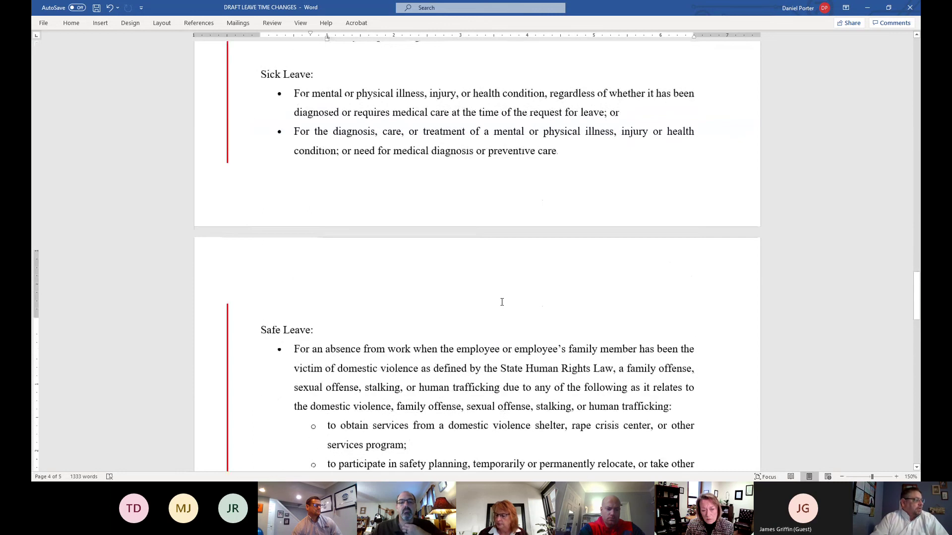
scroll(502, 302, "up", 1)
scroll(502, 301, "down", 3)
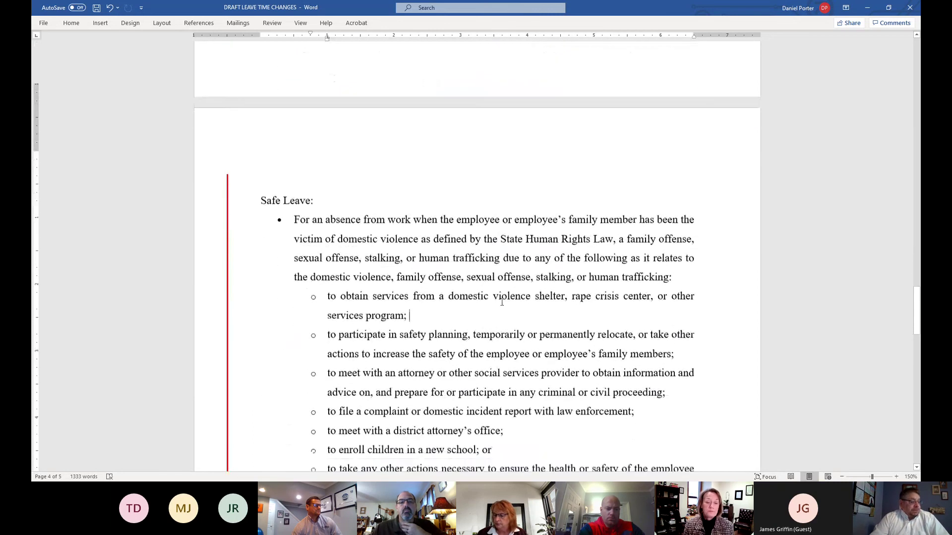
scroll(502, 302, "down", 2)
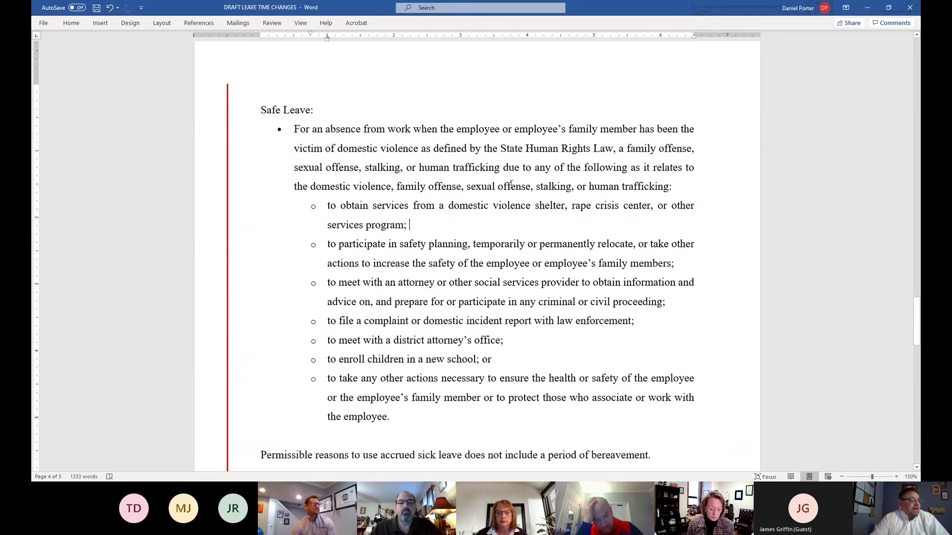
scroll(414, 214, "down", 1)
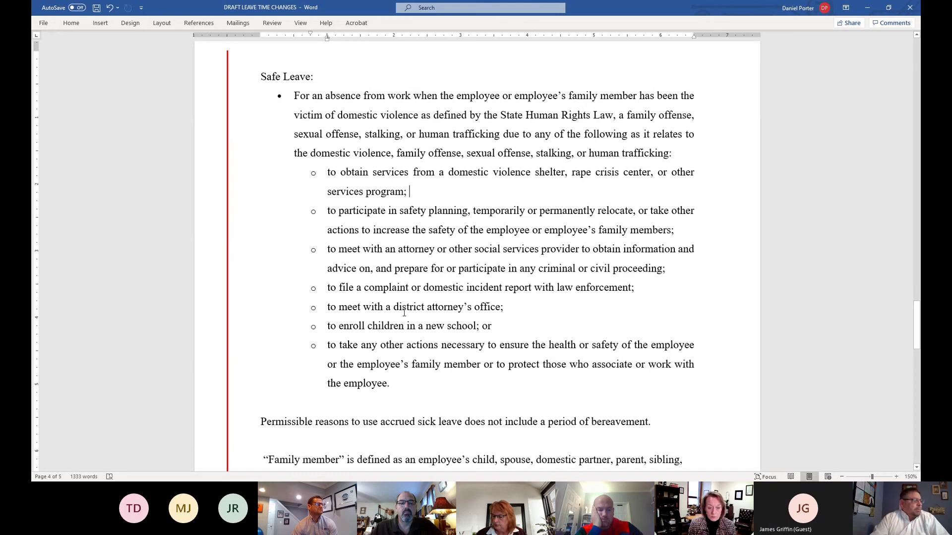
Select the paragraph defining "Family member", "Parent" and "Child" below the bereavement sentence.
scroll(369, 323, "down", 5)
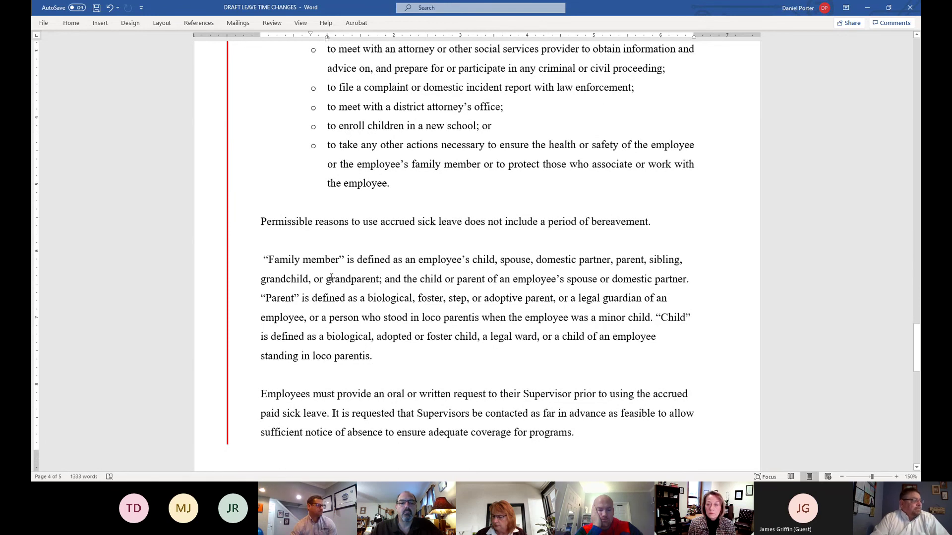
scroll(607, 190, "down", 1)
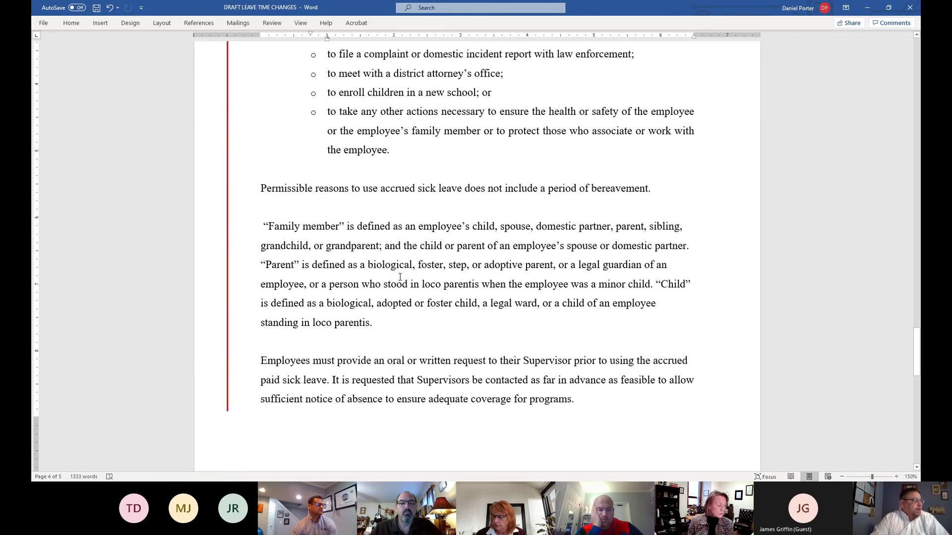
scroll(400, 277, "down", 3)
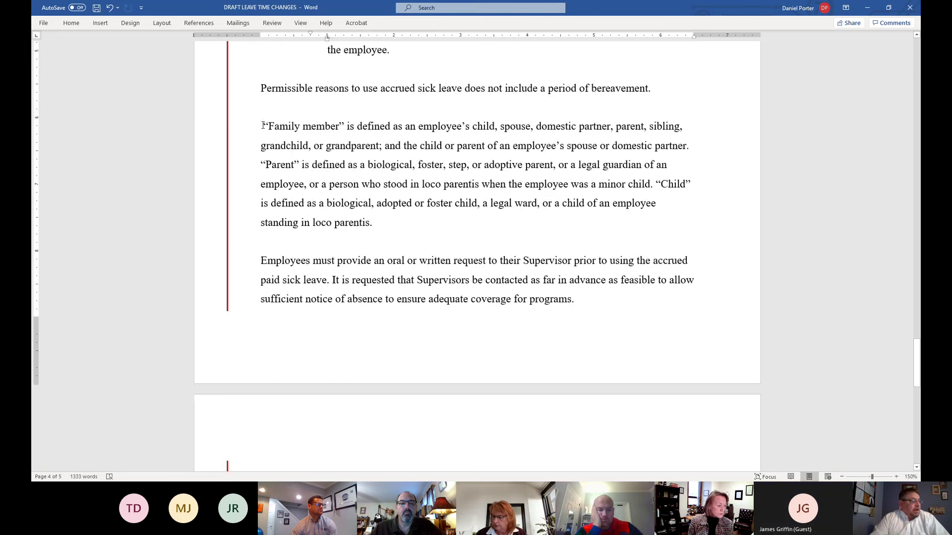
left_click_drag(263, 125, 372, 216)
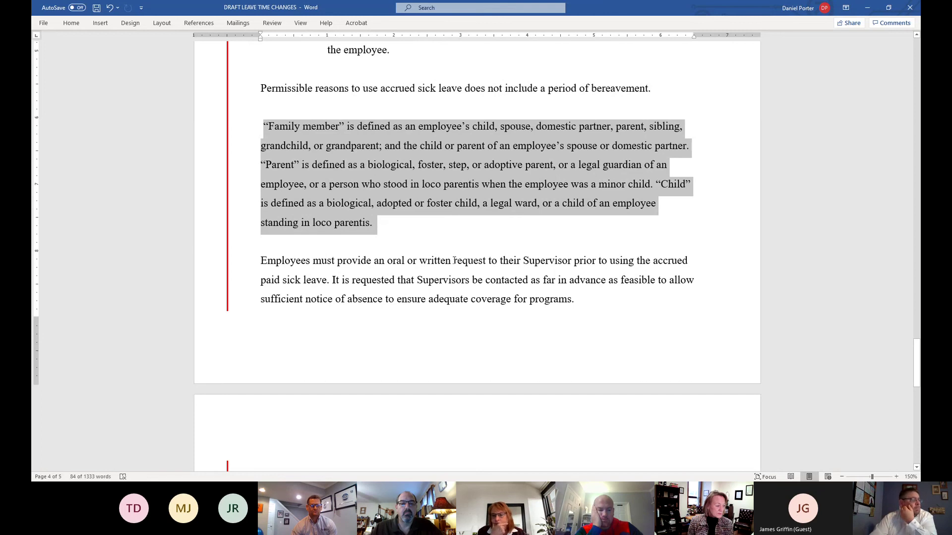
Select the paragraph requiring employees to give their Supervisor an oral or written request before using paid sick leave.
scroll(454, 261, "down", 1)
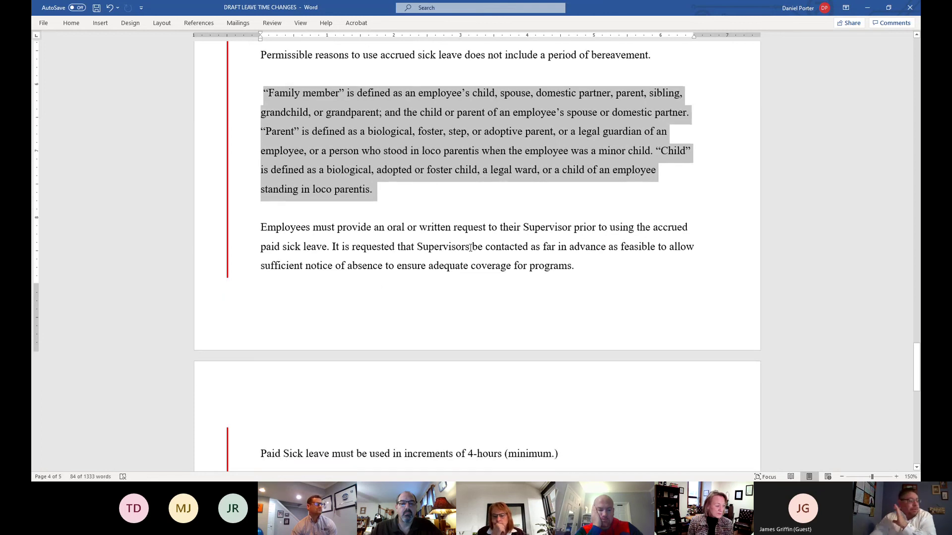
scroll(351, 242, "down", 1)
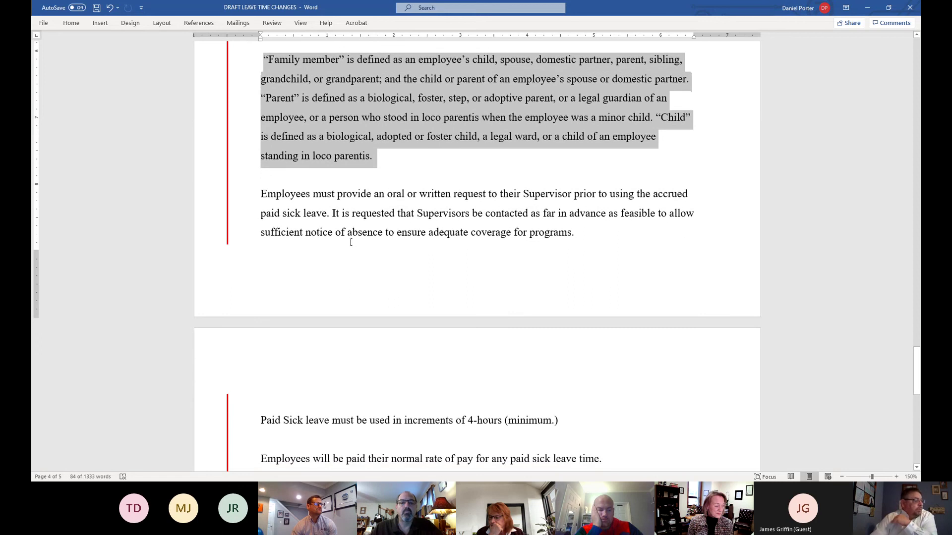
scroll(350, 242, "down", 2)
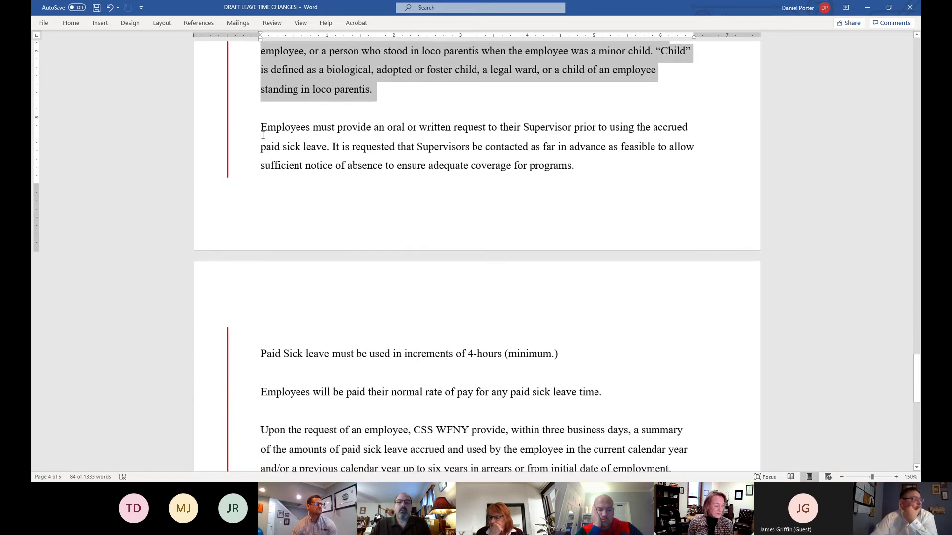
left_click_drag(262, 129, 595, 169)
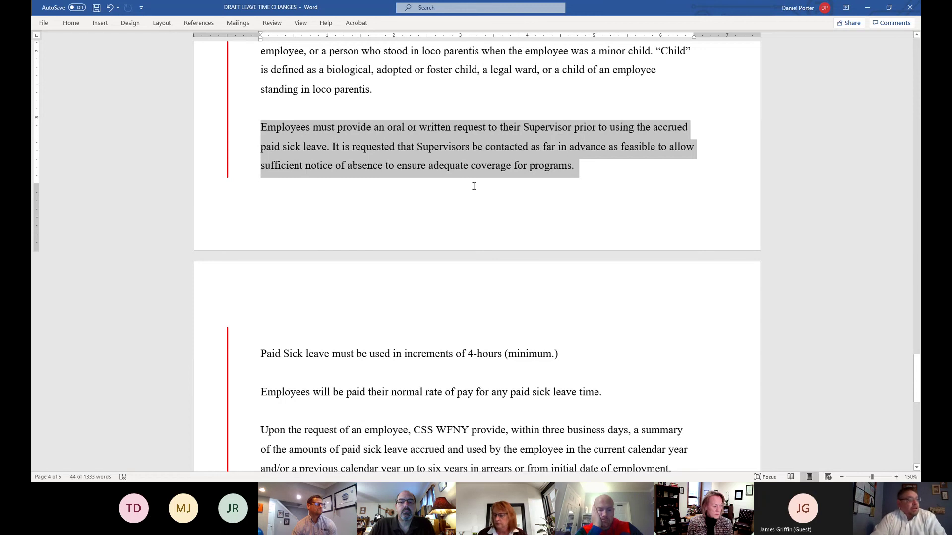
Select the sentence on paid sick leave increments, narrowing the selection to "of 4-hours (minimum.)".
scroll(473, 186, "up", 1)
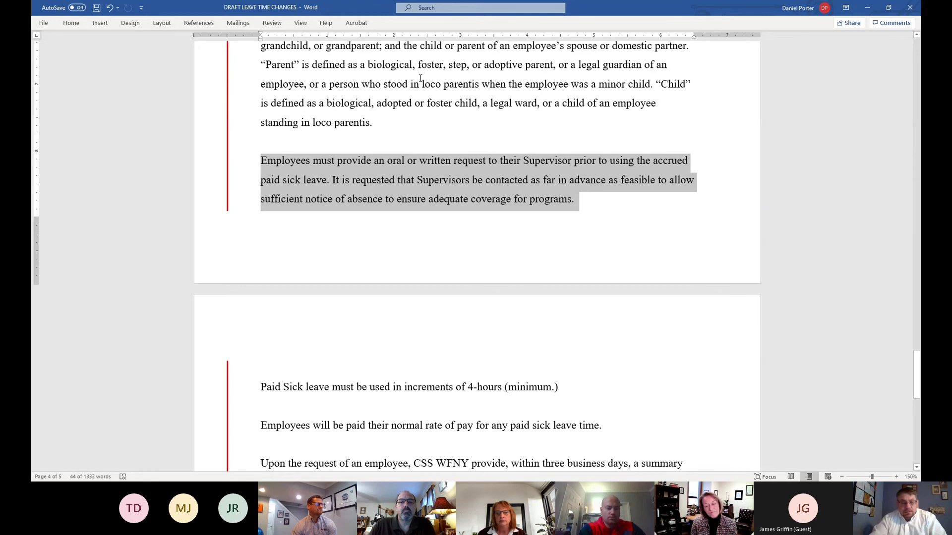
scroll(248, 195, "down", 4)
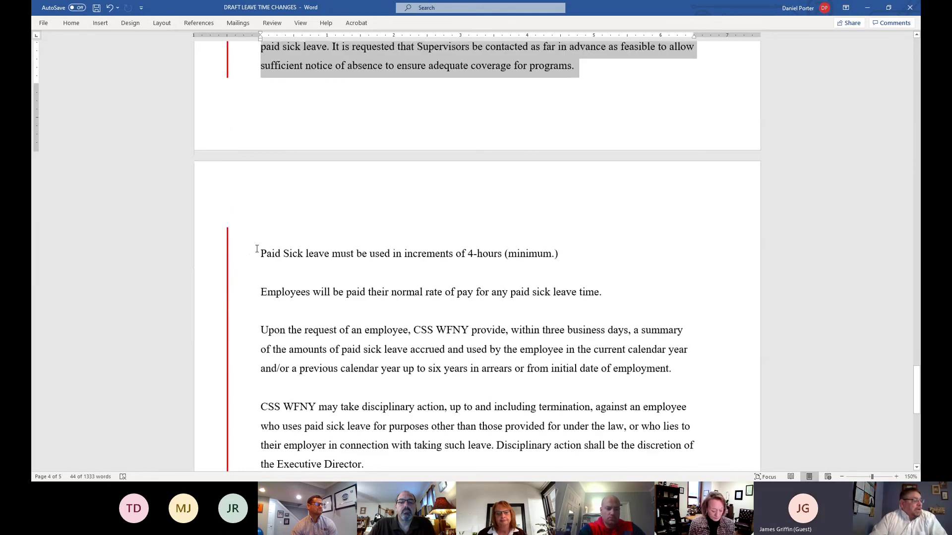
left_click_drag(256, 249, 564, 254)
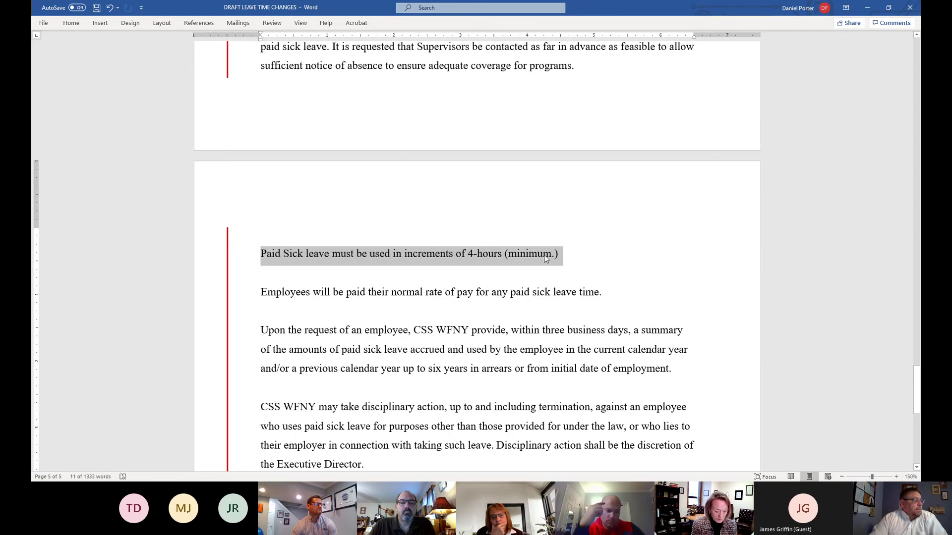
left_click_drag(471, 253, 560, 254)
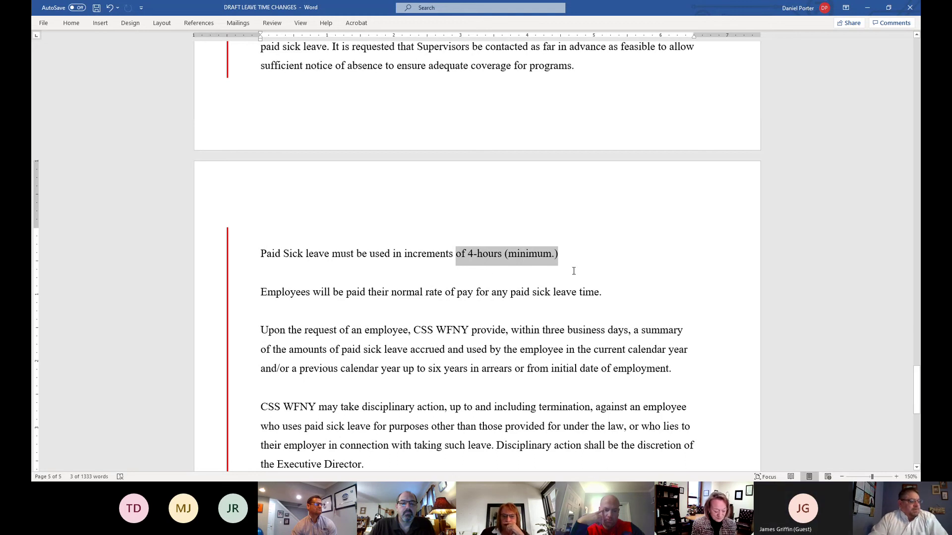
Select the paragraph on disciplinary action for misusing paid sick leave, ending with the Executive Director's discretion.
scroll(573, 272, "down", 5)
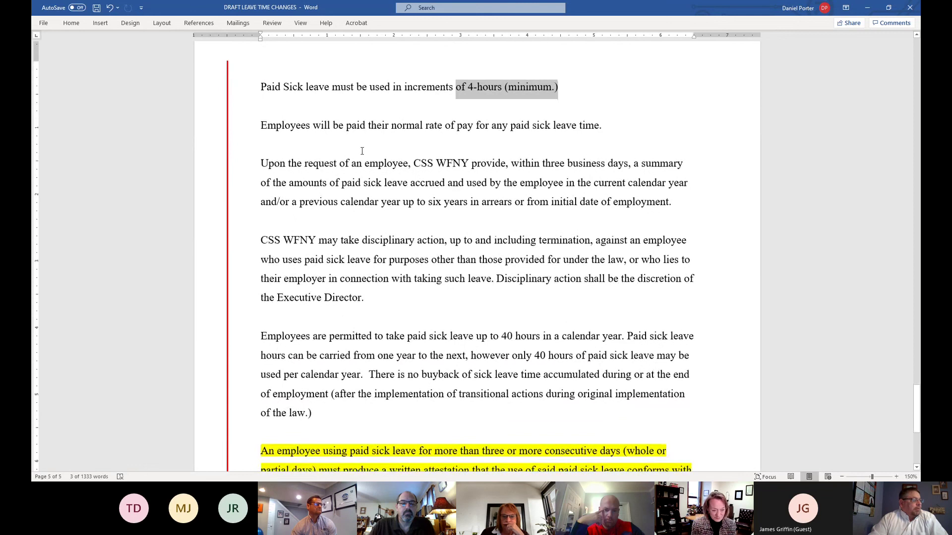
scroll(439, 210, "down", 1)
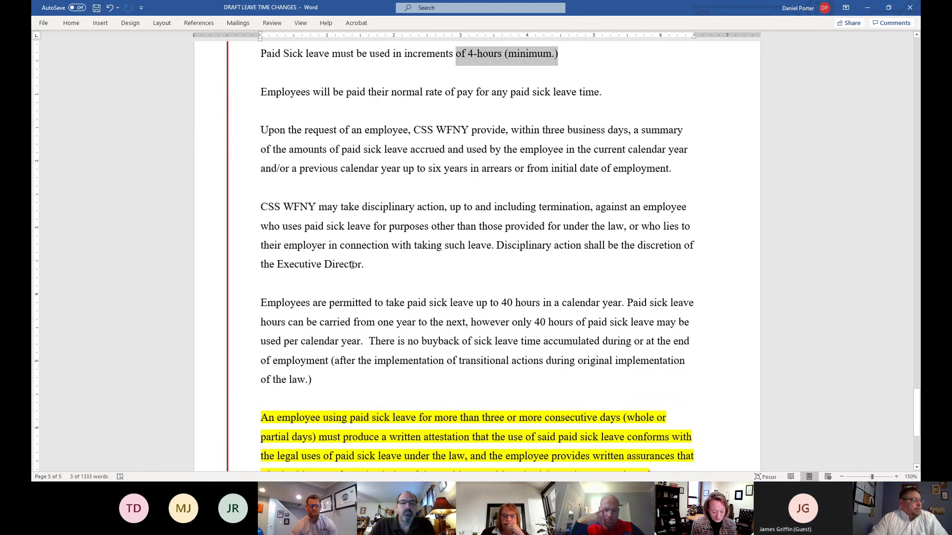
scroll(352, 265, "down", 1)
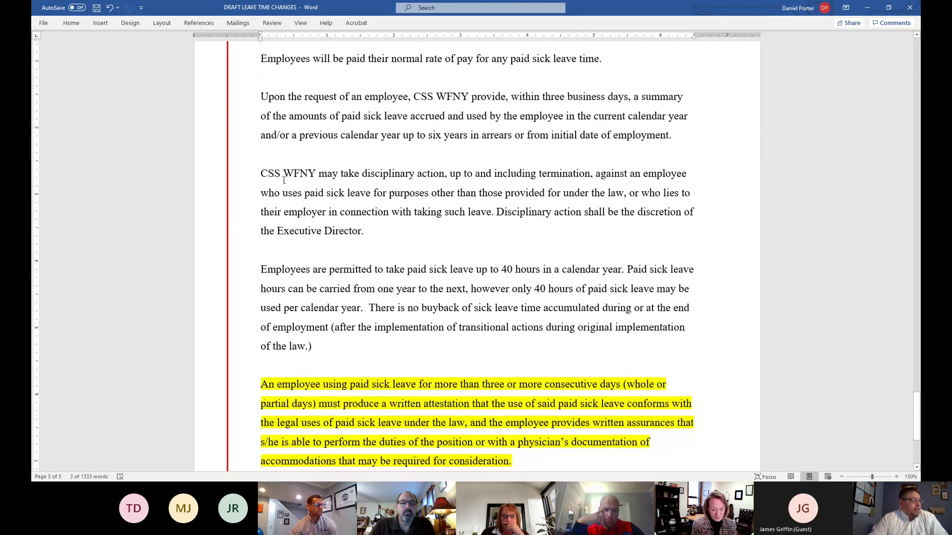
left_click_drag(284, 180, 375, 228)
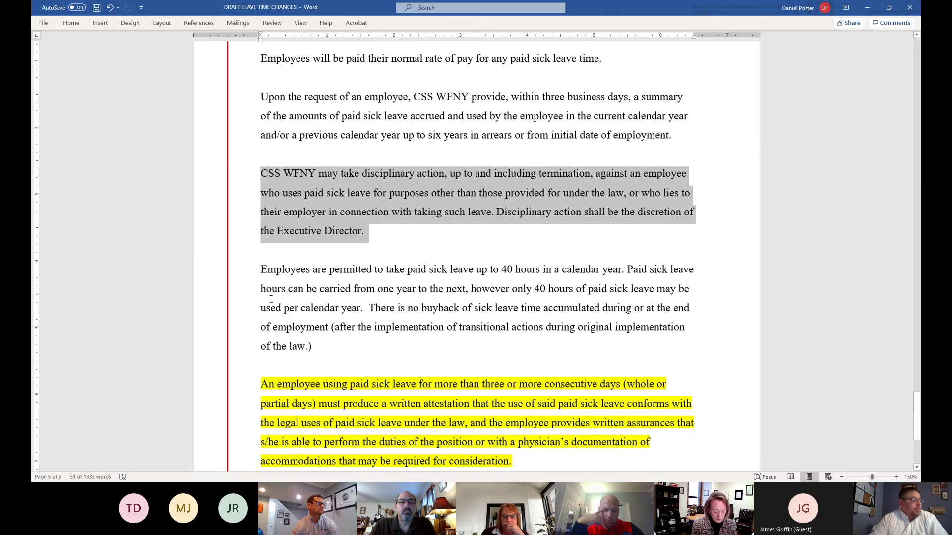
Select the paragraph on the 40-hour calendar-year limit, carry-over and no buyback of sick leave.
scroll(290, 288, "down", 3)
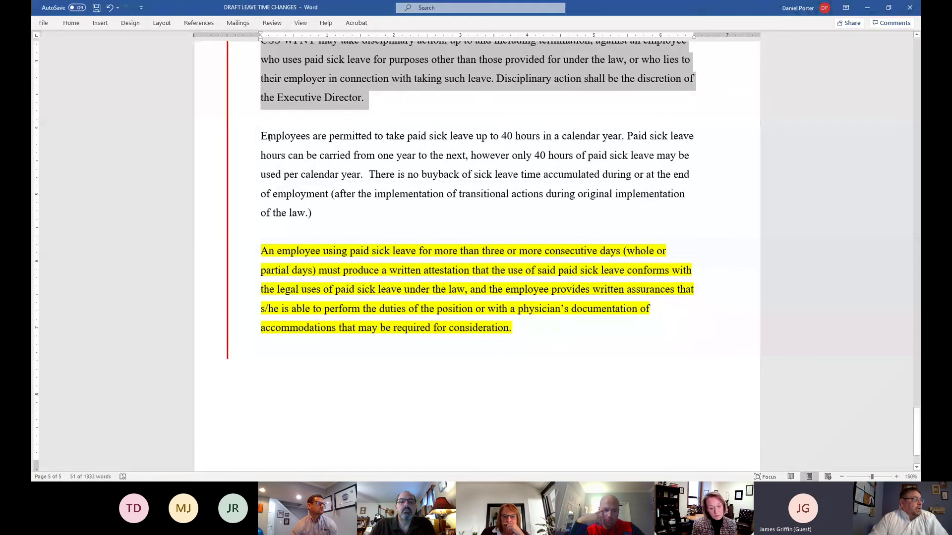
left_click_drag(266, 136, 346, 210)
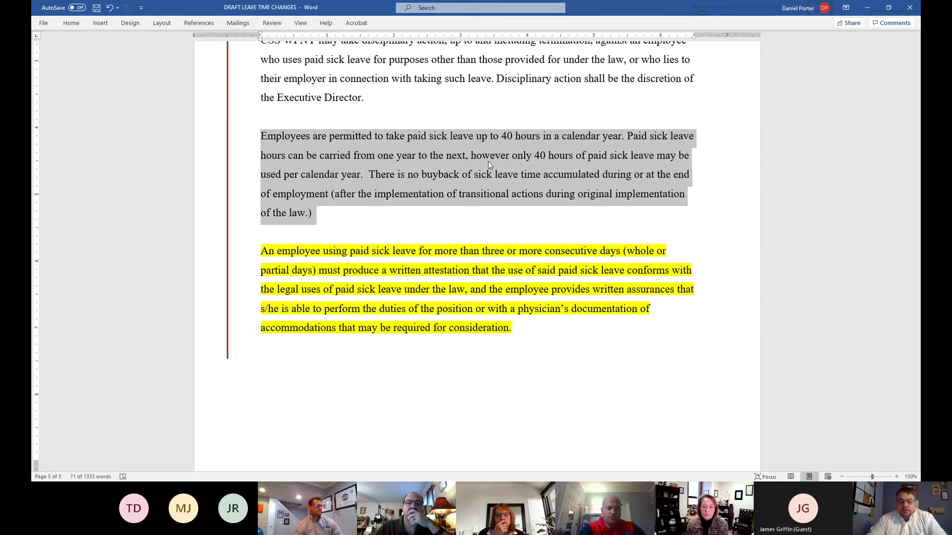
left_click(421, 289)
Select the yellow-highlighted closing paragraph on written attestation for paid sick leave of three or more consecutive days.
left_click_drag(515, 328, 230, 262)
scroll(404, 272, "down", 3)
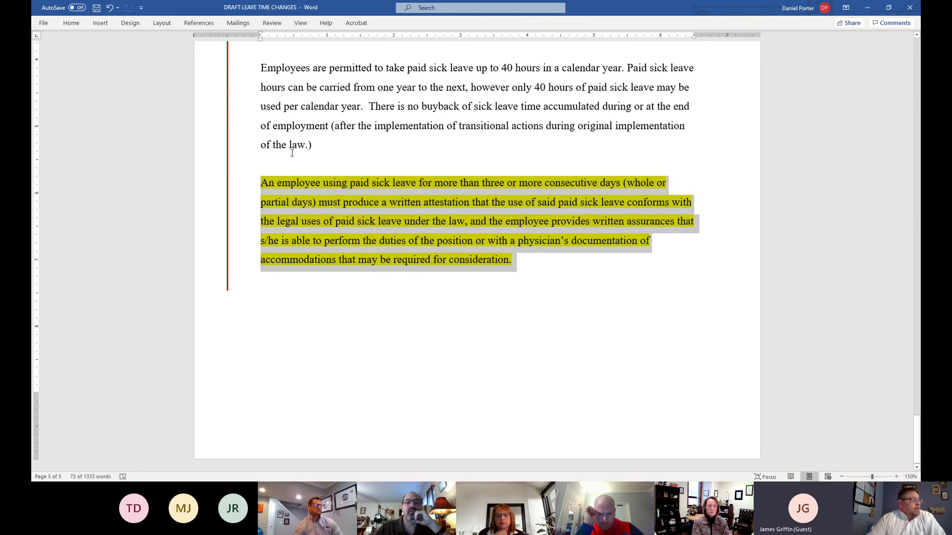
left_click(364, 219)
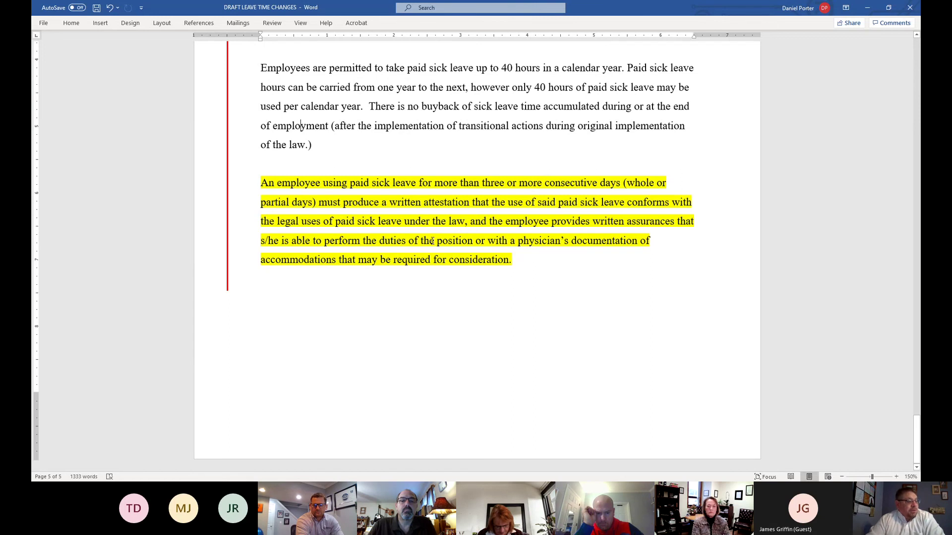
key("ctrl+End")
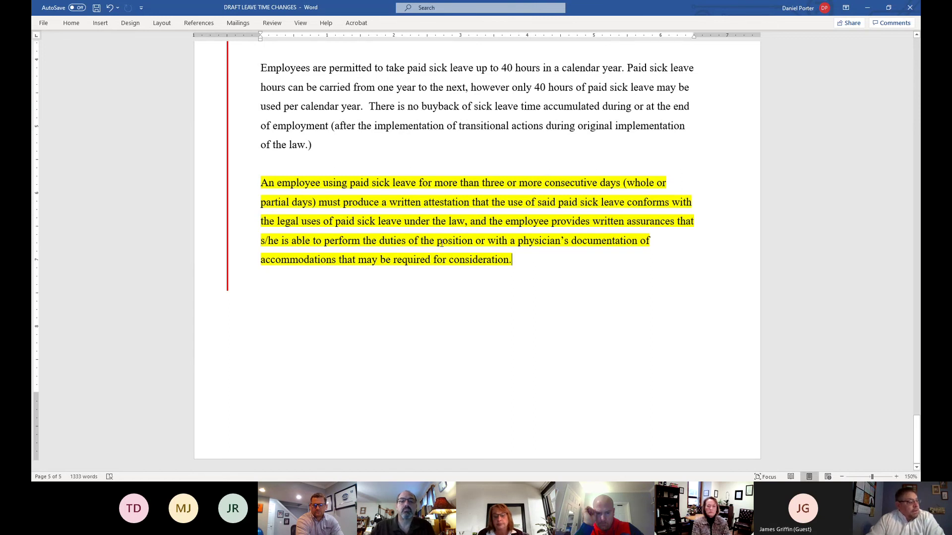
triple_click(257, 183)
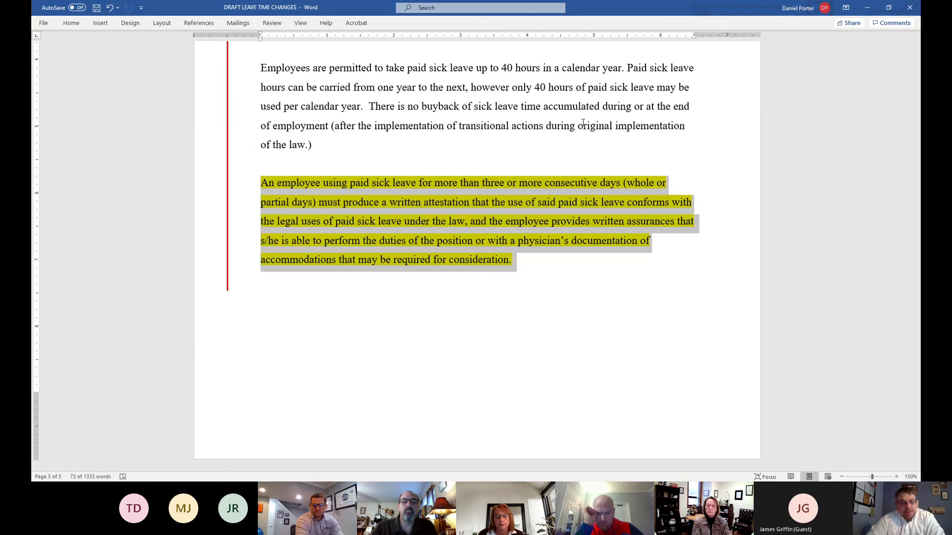
Select both bullet points under the "Sick Leave:" heading that list the permitted illness and medical care reasons.
scroll(591, 206, "up", 10)
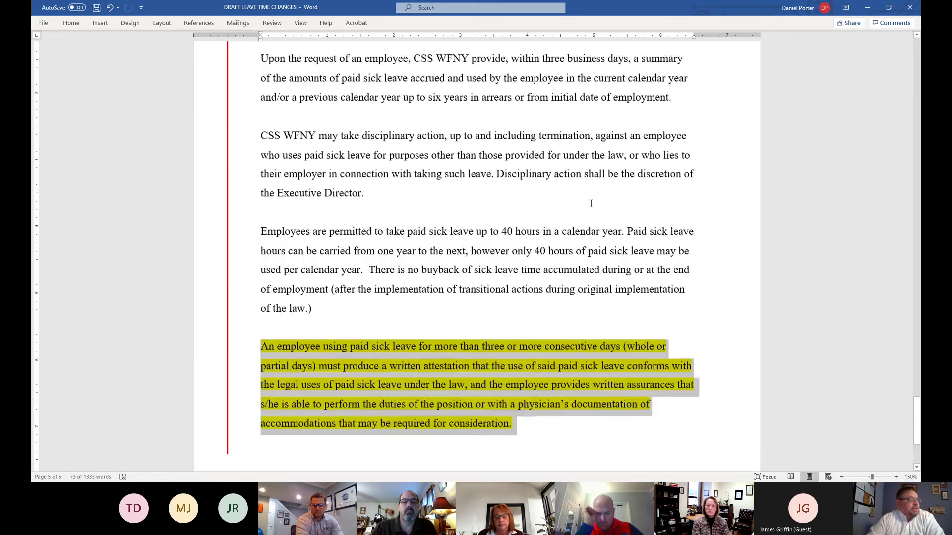
scroll(591, 207, "up", 15)
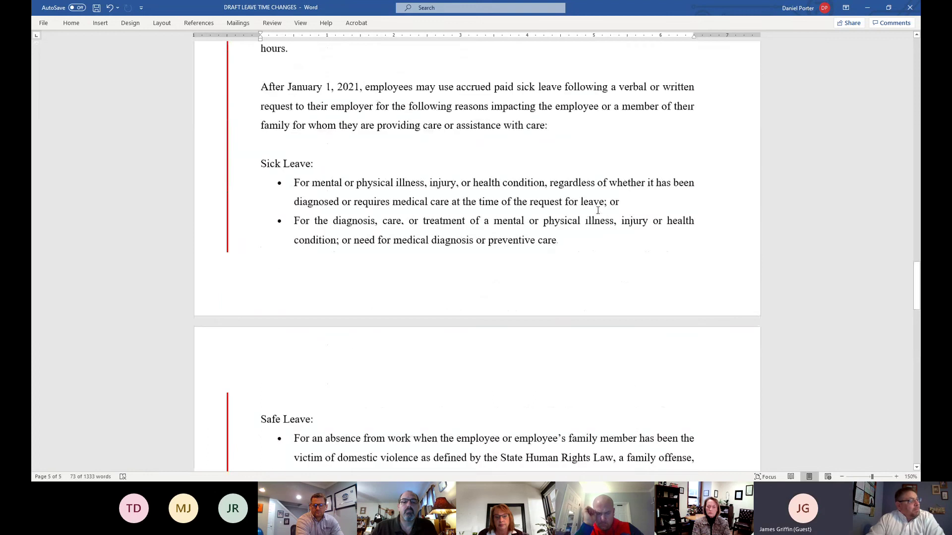
scroll(600, 210, "down", 10)
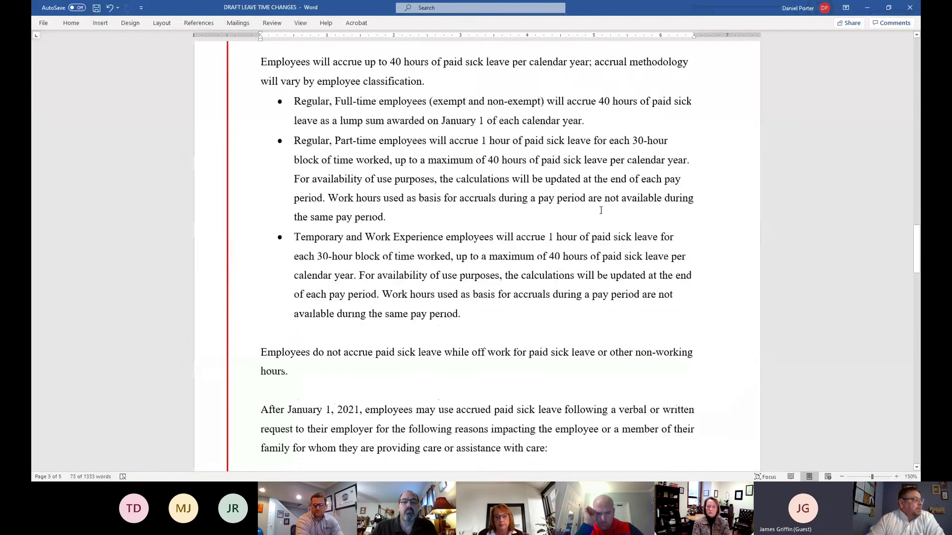
scroll(609, 207, "down", 8)
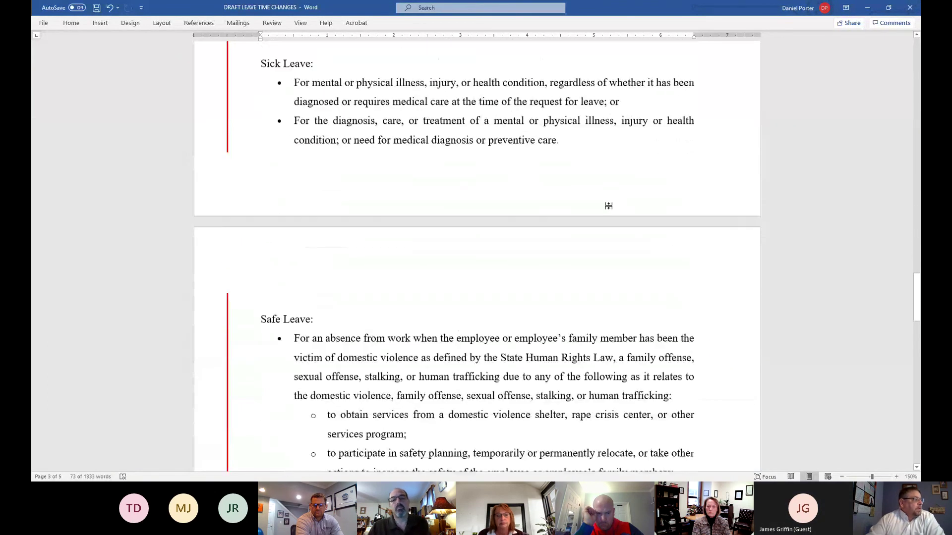
scroll(376, 145, "up", 2)
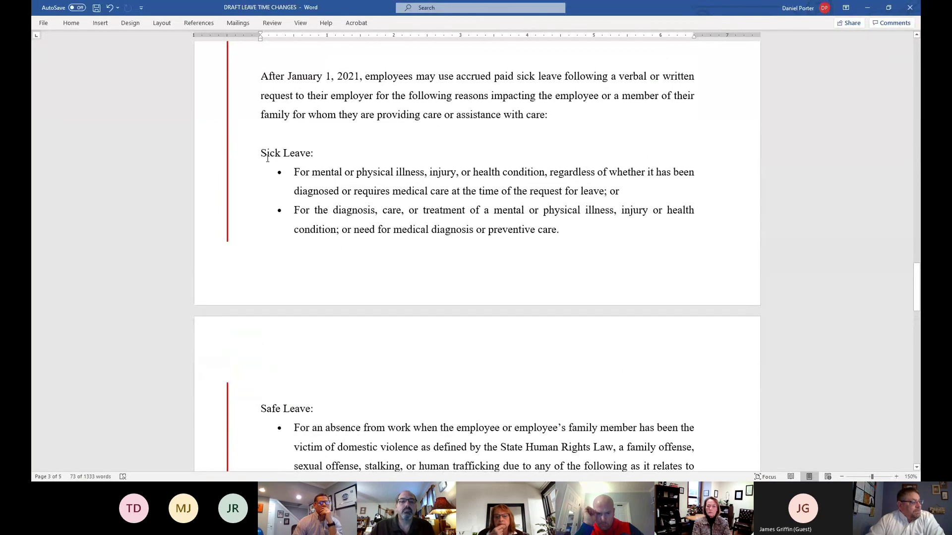
left_click_drag(415, 214, 574, 233)
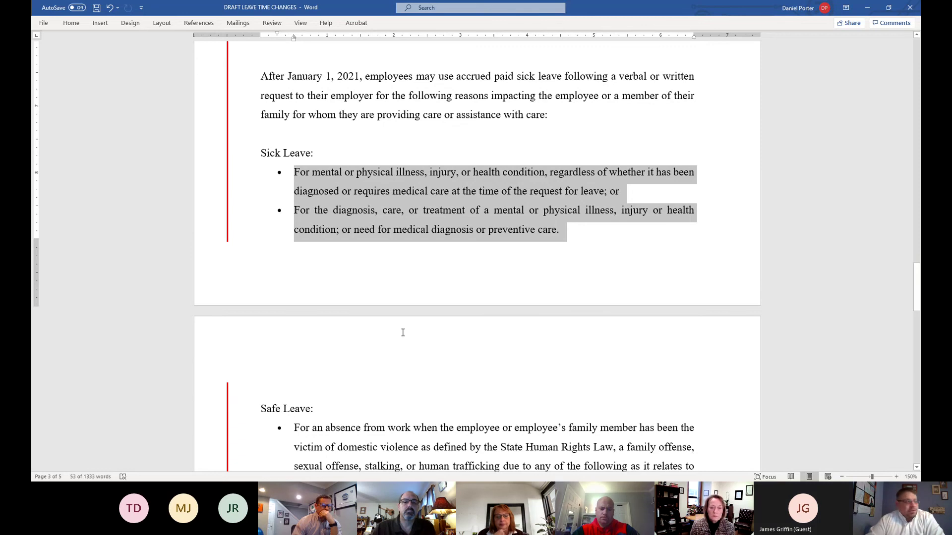
Select "employee provides written assurances" in the highlighted closing paragraph, widen the selection to the whole paragraph, and clear it.
scroll(403, 327, "down", 1)
scroll(403, 327, "down", 2)
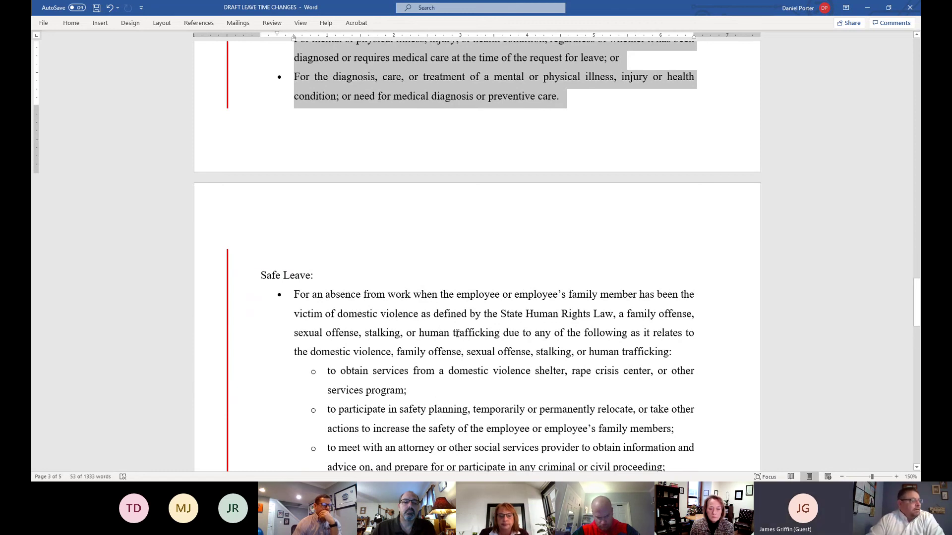
scroll(457, 334, "down", 2)
scroll(457, 334, "down", 4)
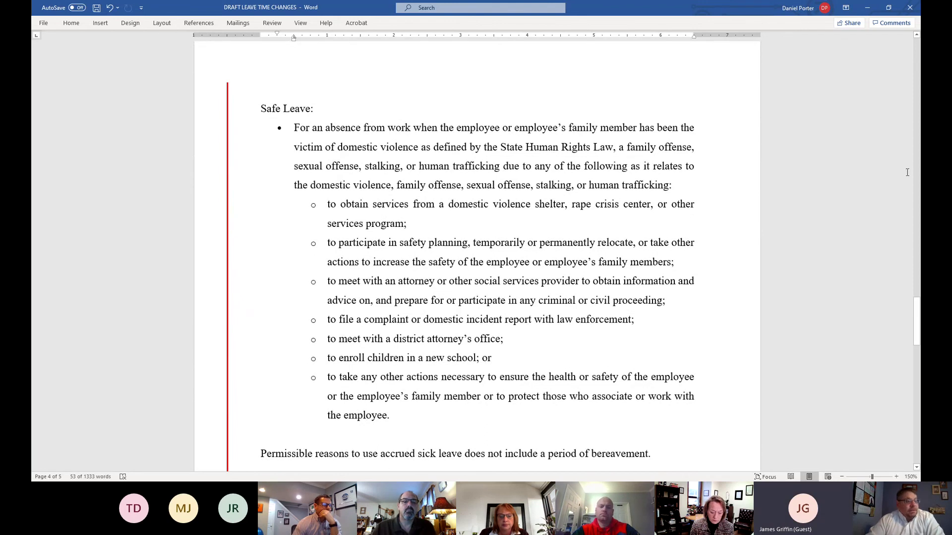
left_click_drag(915, 306, 915, 426)
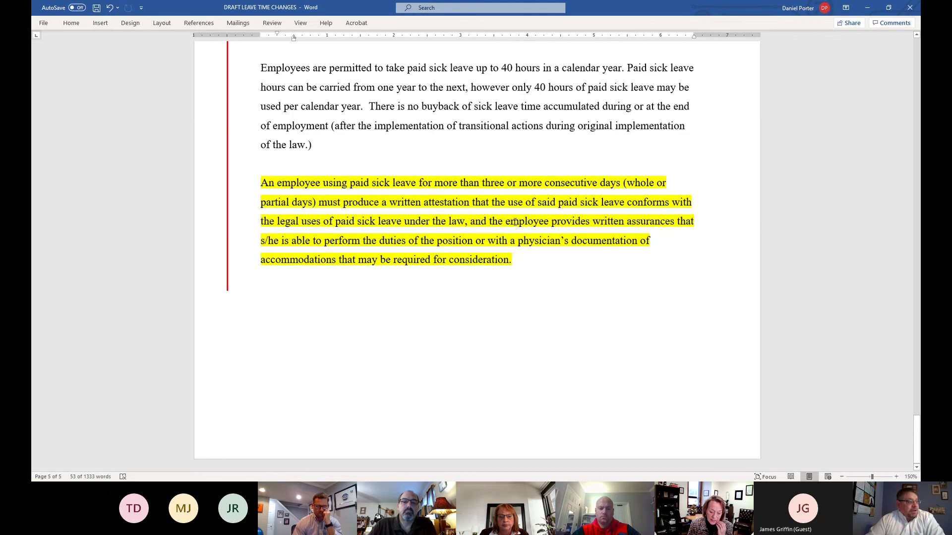
left_click_drag(506, 221, 675, 221)
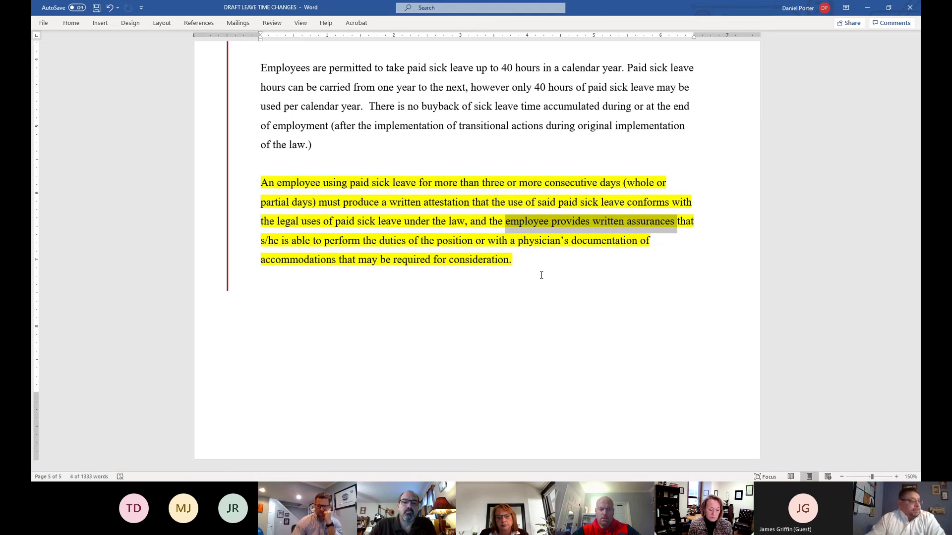
left_click_drag(517, 260, 229, 187)
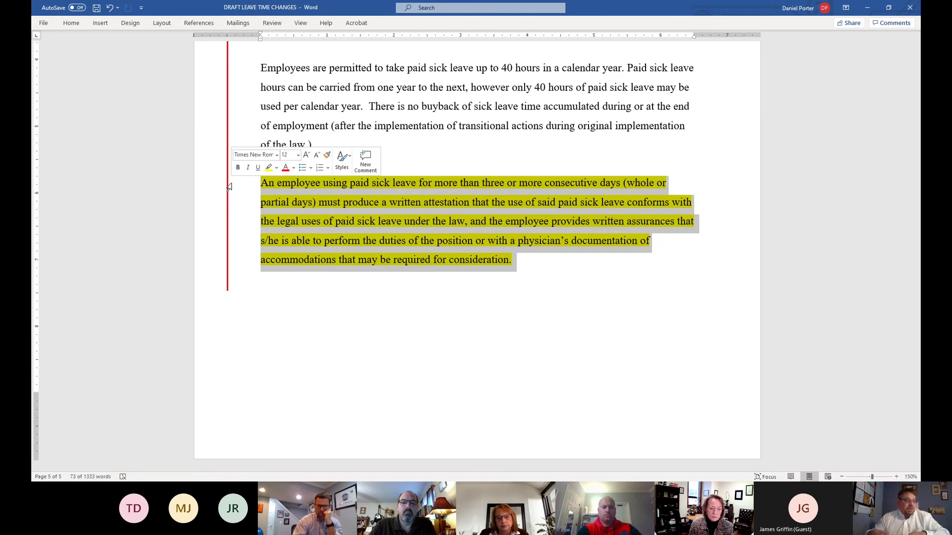
key("Left")
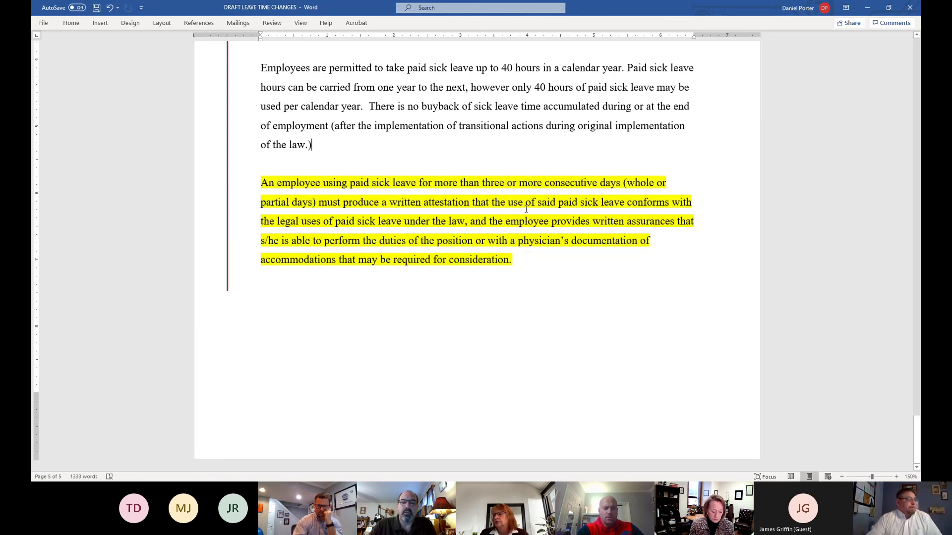
Review the Paid Vacation Leave Policy on page 1, from the employee categories through the Standards list.
scroll(526, 209, "up", 3)
scroll(526, 219, "down", 3)
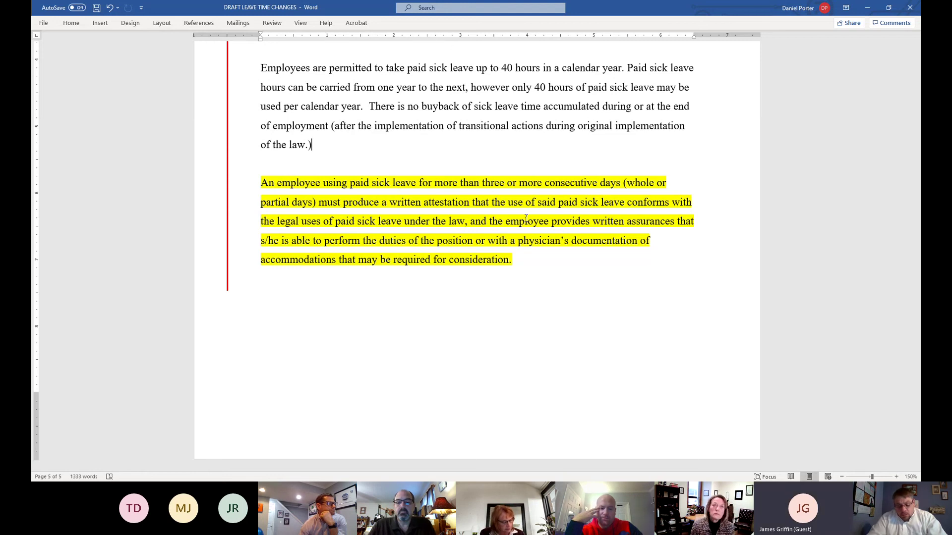
scroll(462, 203, "up", 10)
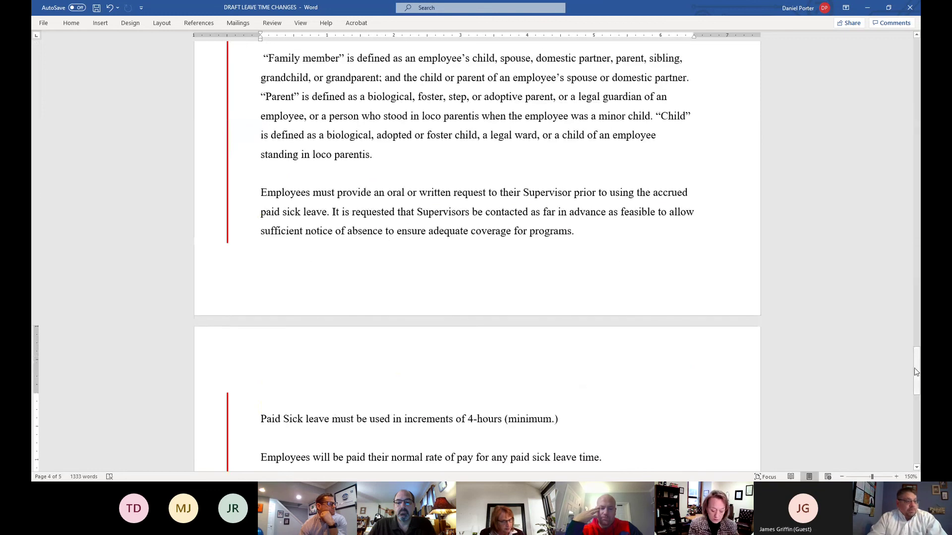
left_click_drag(915, 372, 766, 65)
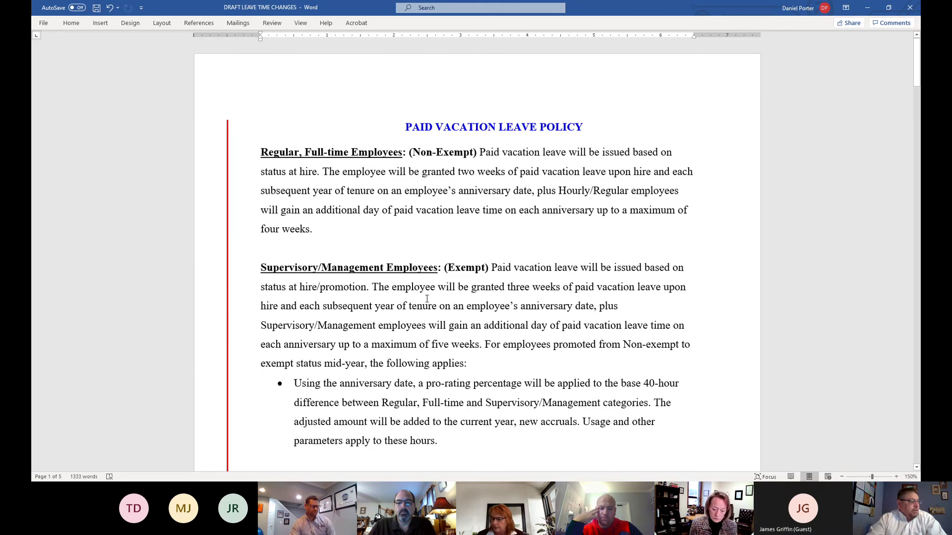
scroll(425, 300, "down", 5)
scroll(424, 300, "down", 1)
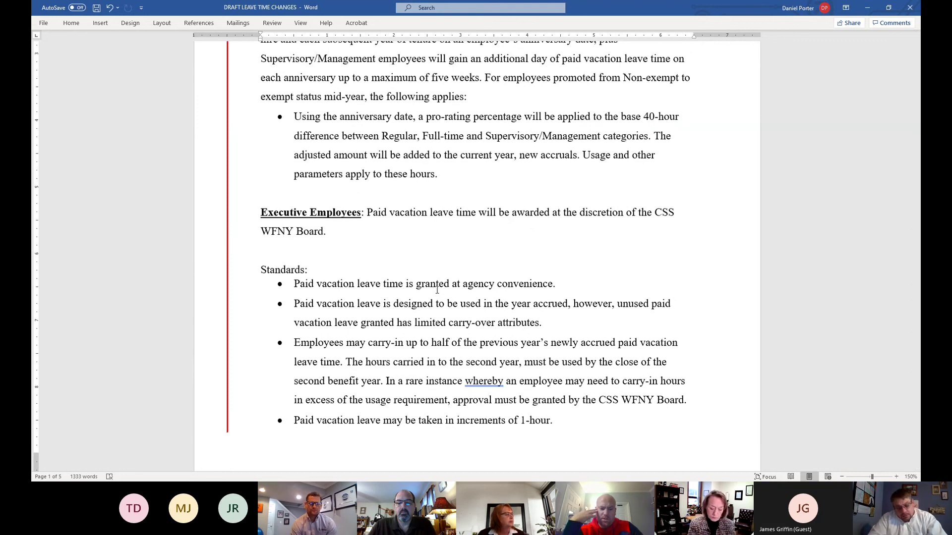
scroll(525, 287, "up", 5)
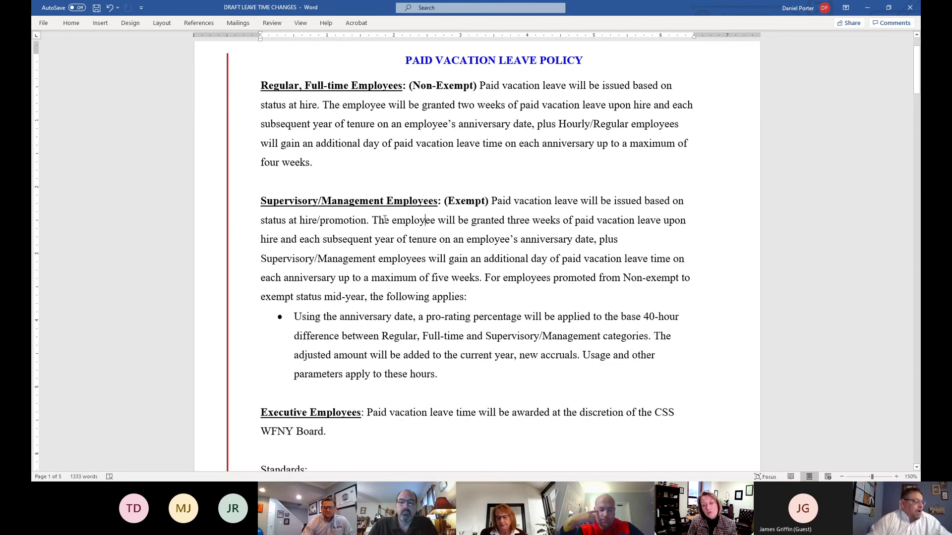
scroll(385, 219, "down", 5)
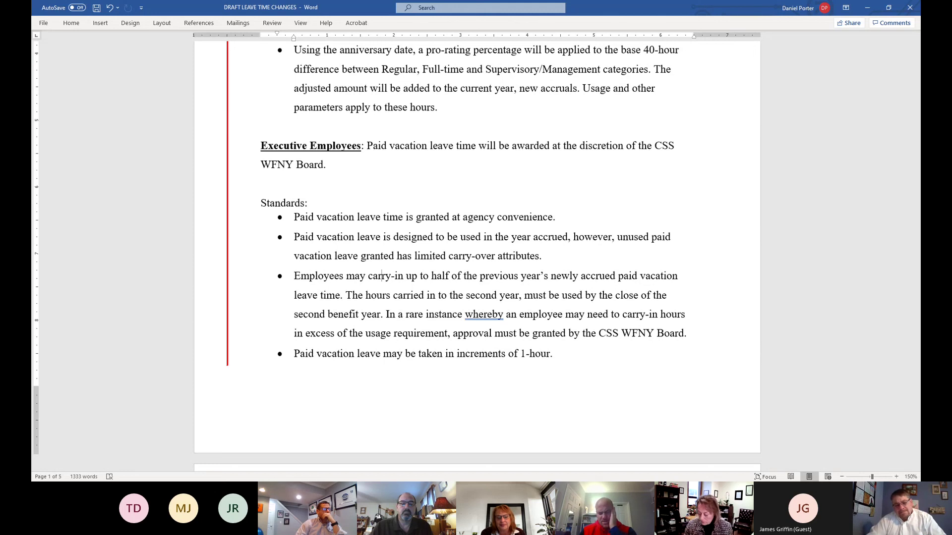
Select the sentence on paid sick leave increments at the start of page 5, narrowing the selection to the "4".
scroll(488, 270, "down", 12)
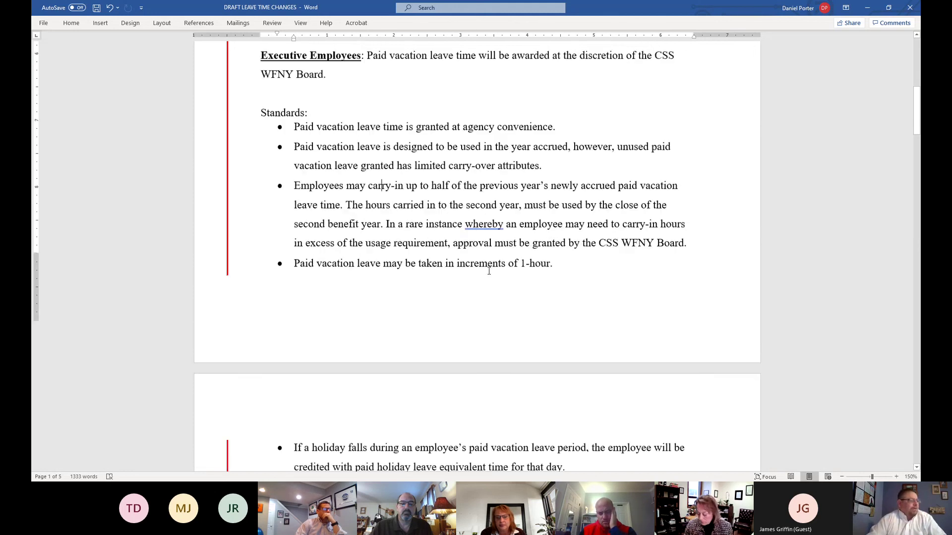
scroll(488, 269, "down", 20)
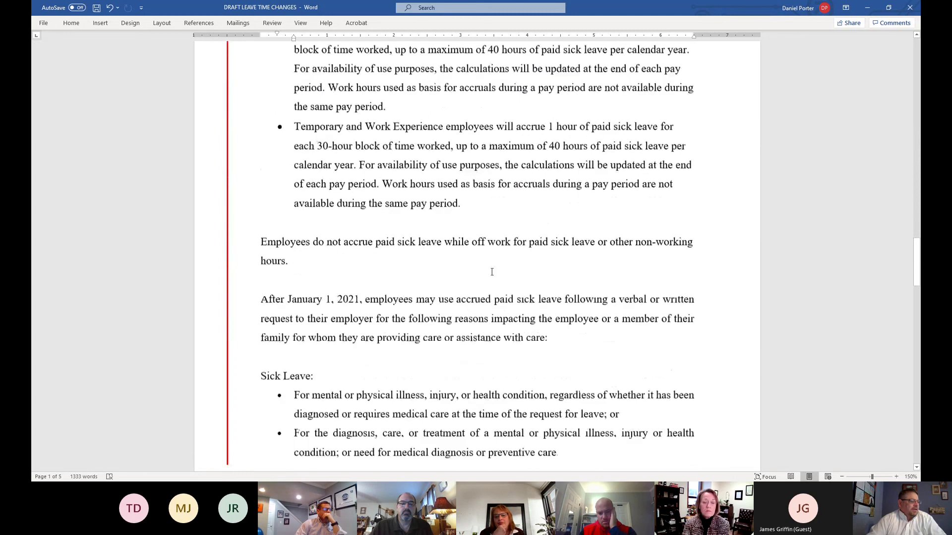
scroll(491, 272, "down", 15)
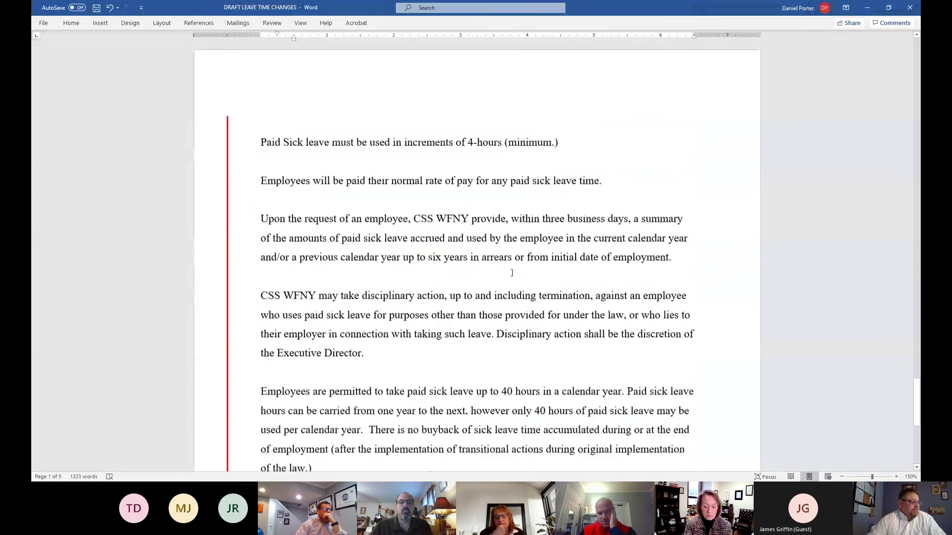
scroll(514, 276, "down", 5)
scroll(514, 276, "up", 8)
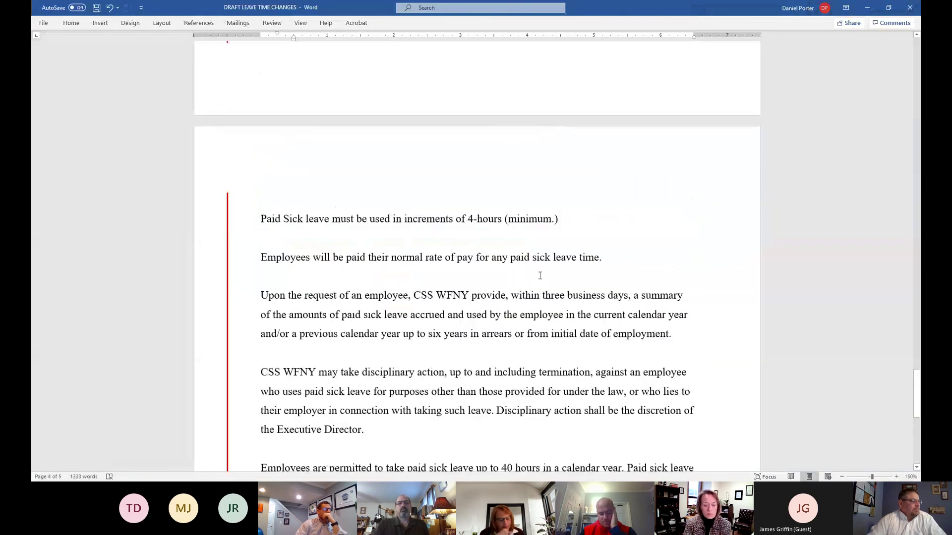
left_click_drag(560, 220, 238, 228)
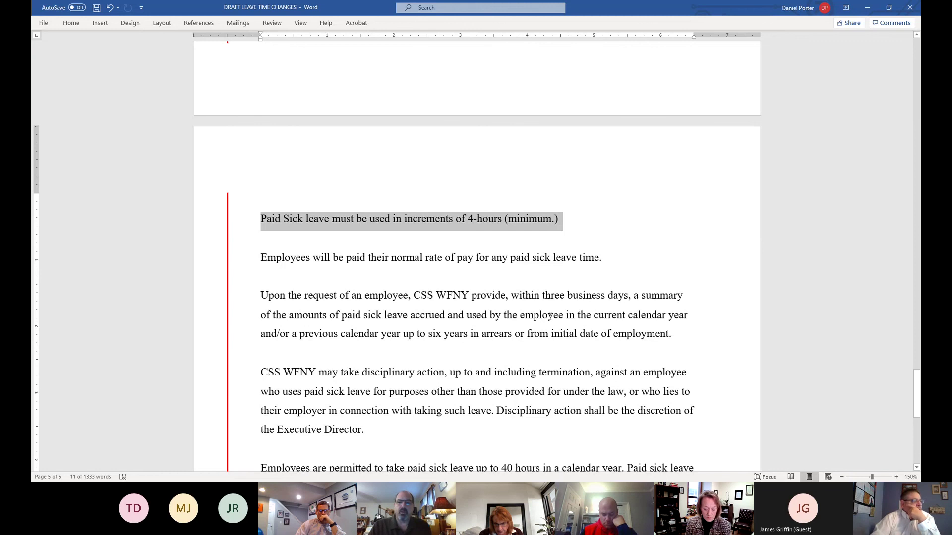
scroll(549, 316, "up", 1)
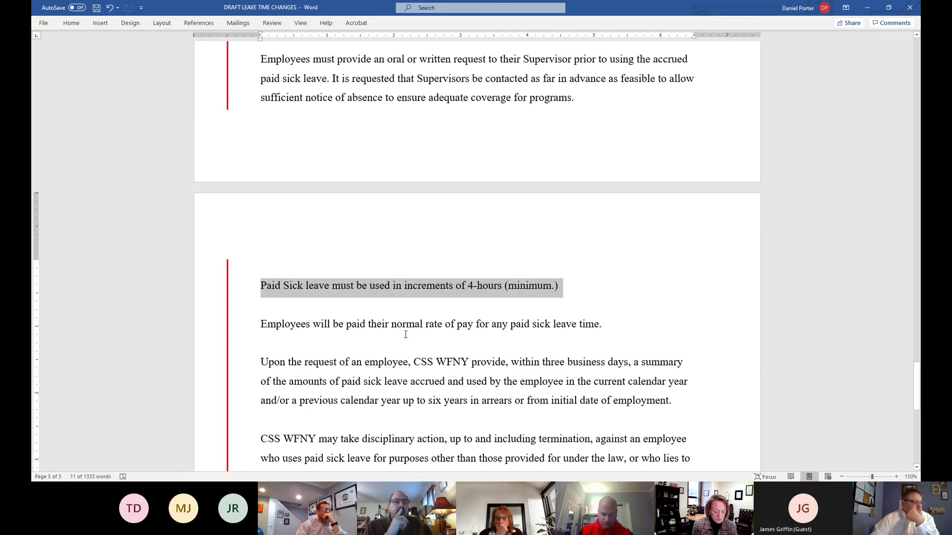
left_click(452, 320)
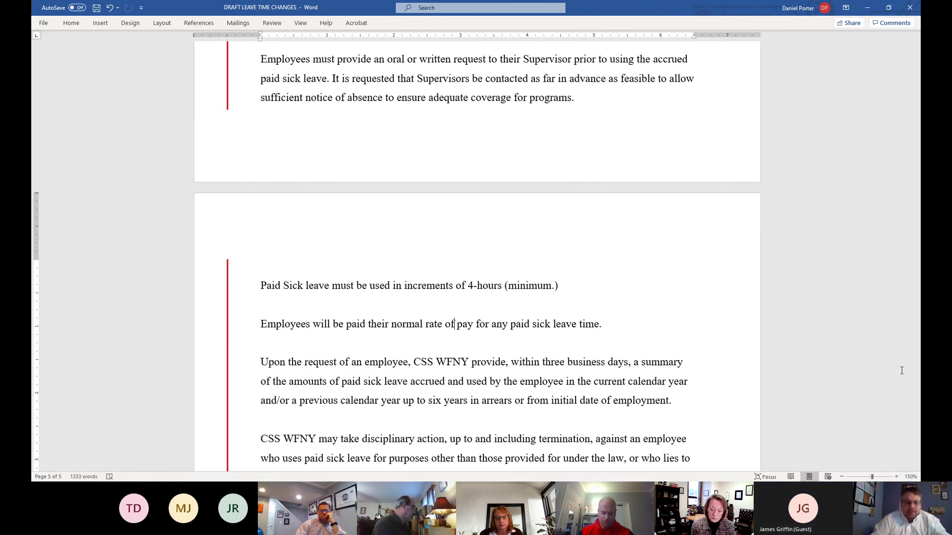
left_click_drag(468, 287, 474, 286)
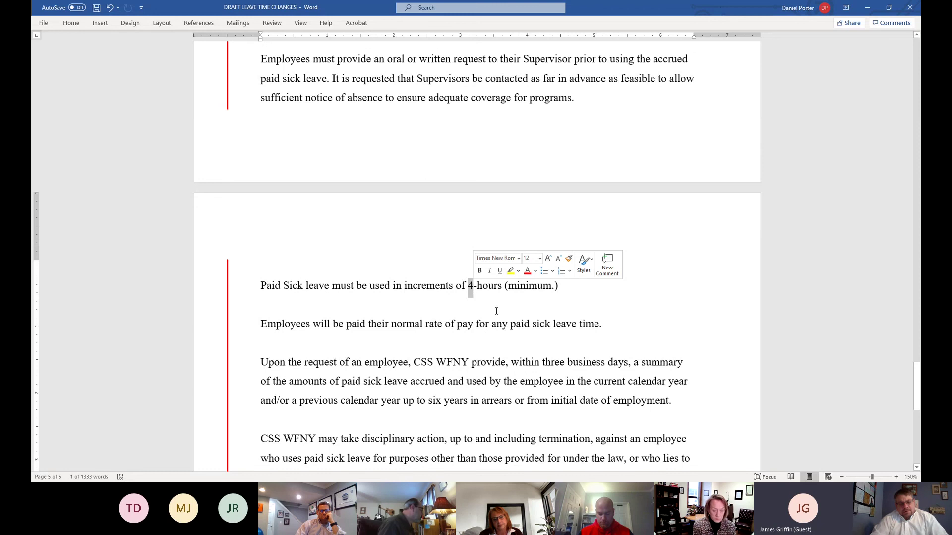
Select the paragraph on requesting sick leave from the Supervisor with sufficient notice, and clear the selection.
scroll(448, 243, "up", 1)
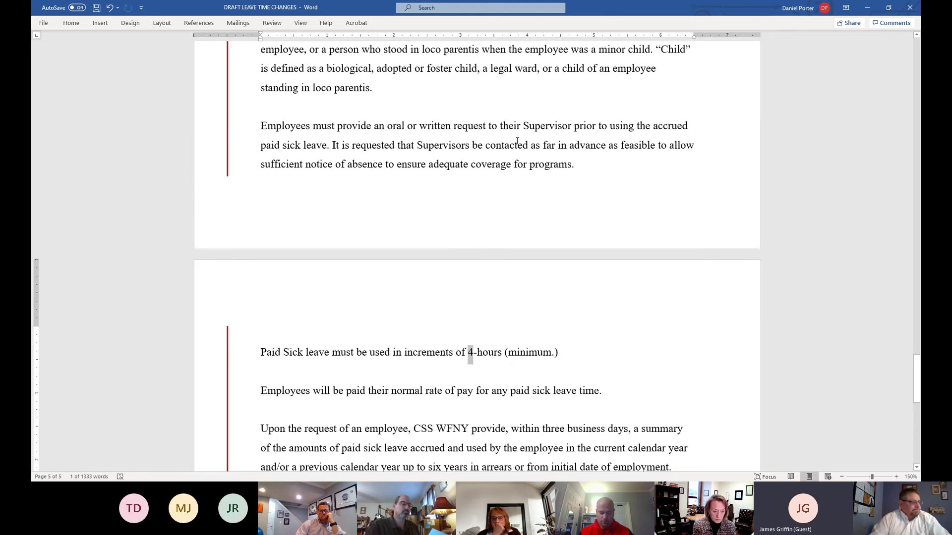
left_click_drag(576, 164, 272, 126)
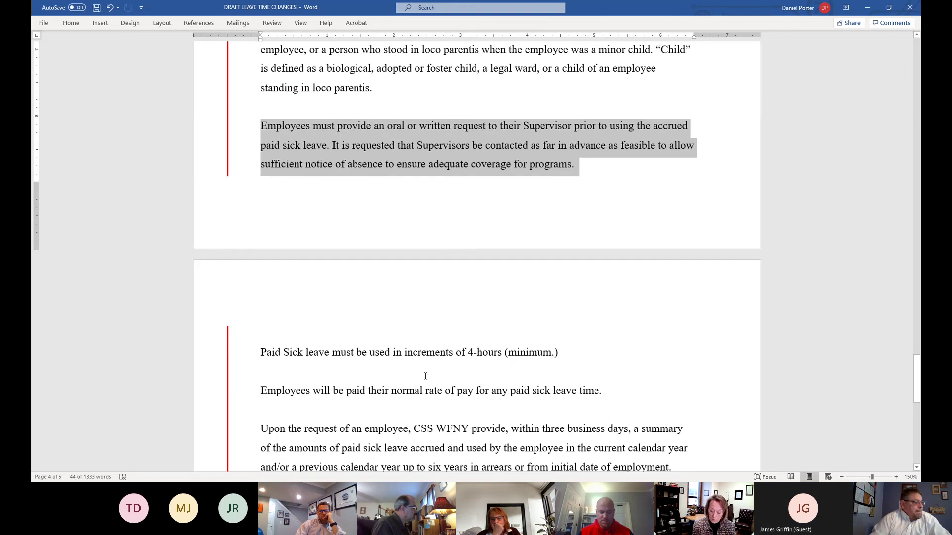
left_click(598, 179)
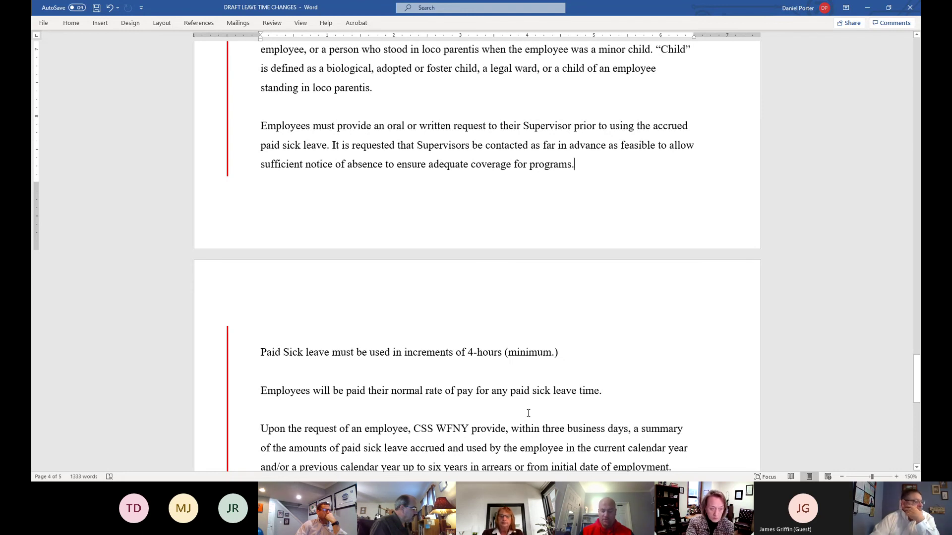
Change the minimum paid sick leave increment at the start of page 5 to read "1-hour".
scroll(528, 413, "down", 1)
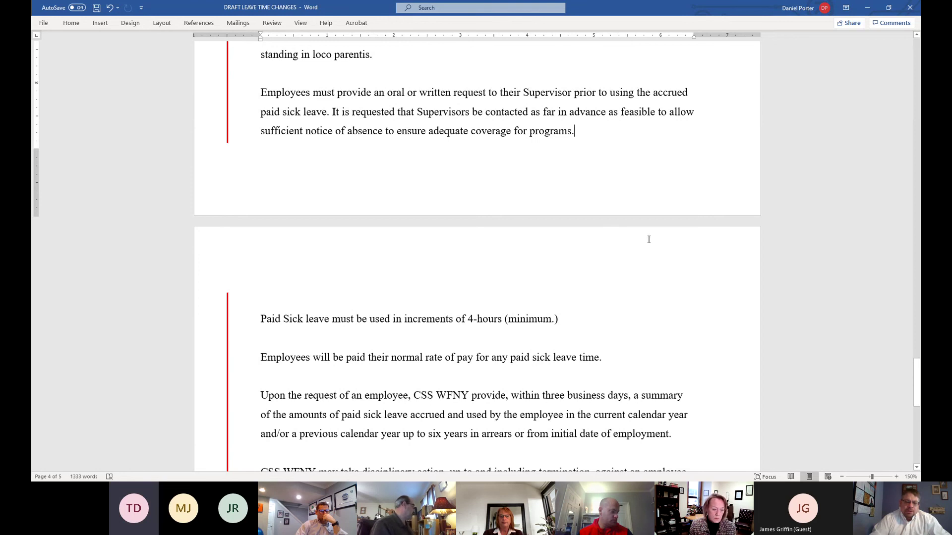
double_click(470, 318)
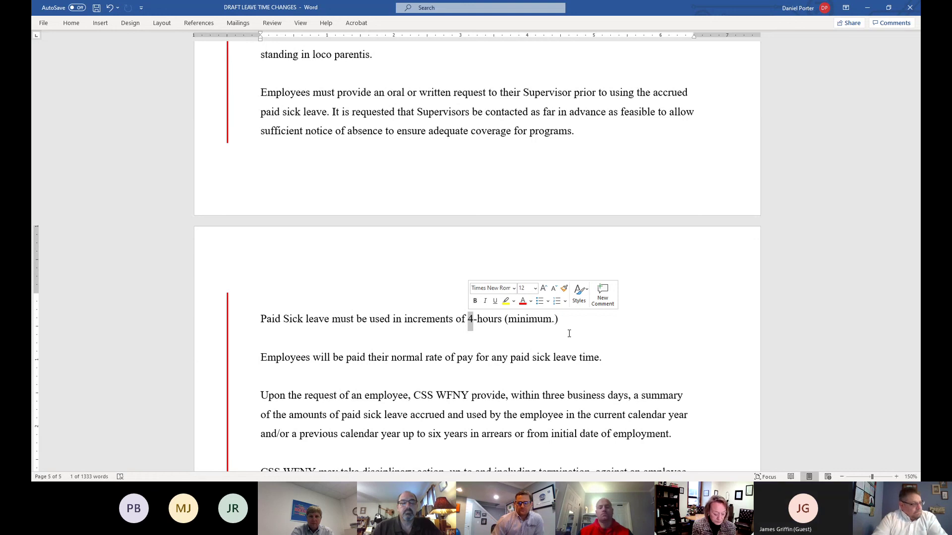
type("1")
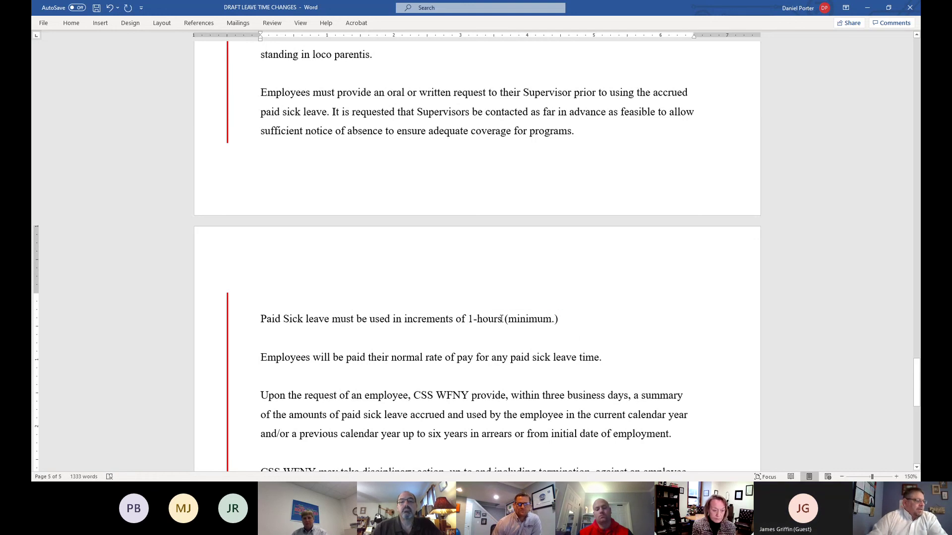
key("BackSpace")
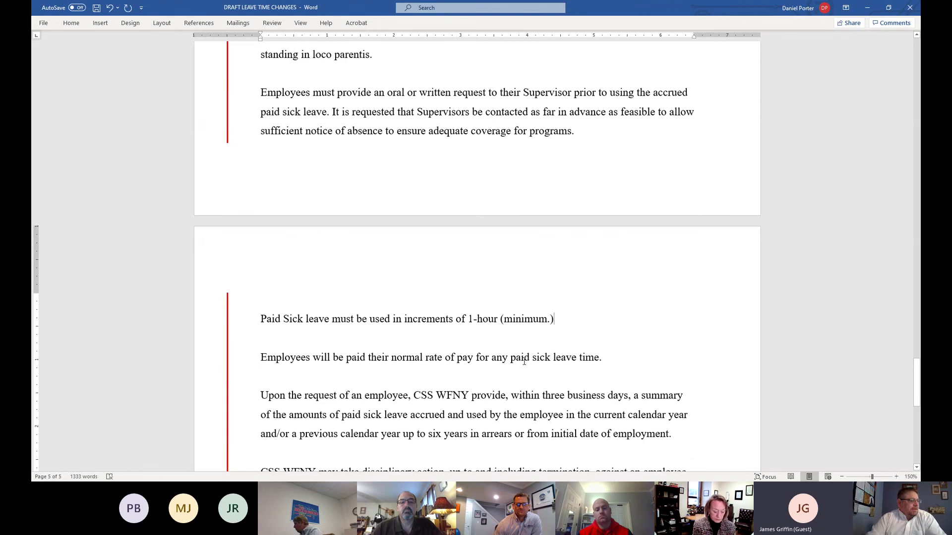
Select the whole highlighted closing paragraph on sick leave of three or more consecutive days, and clear the selection.
scroll(524, 361, "down", 7)
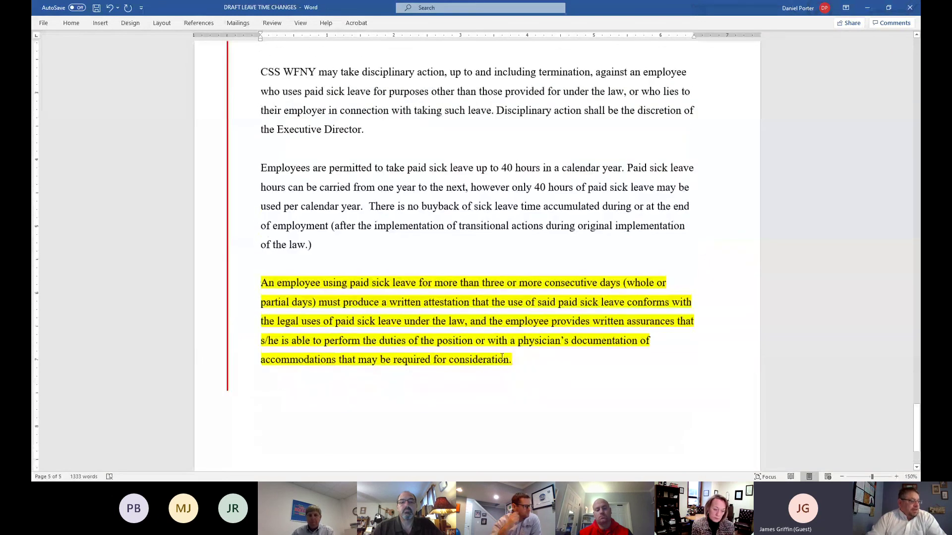
left_click_drag(513, 360, 264, 281)
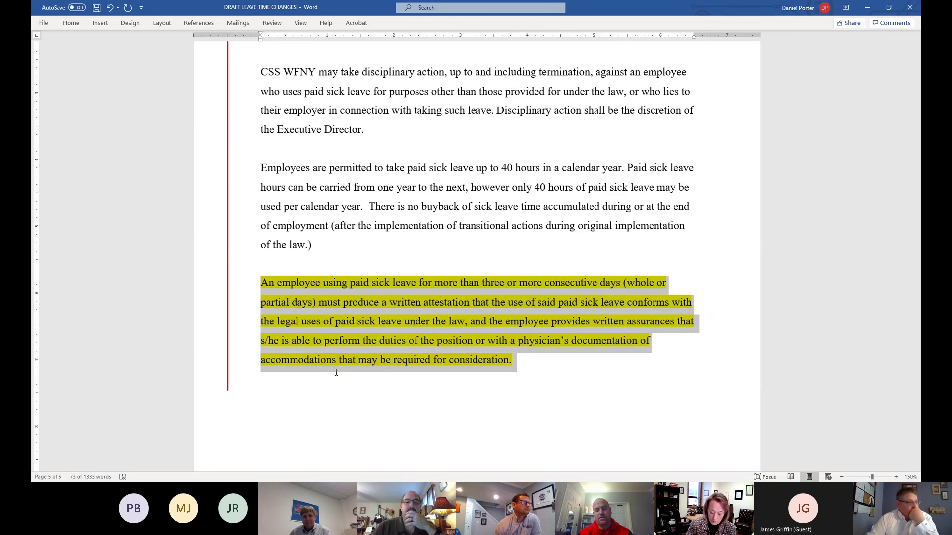
left_click(567, 373)
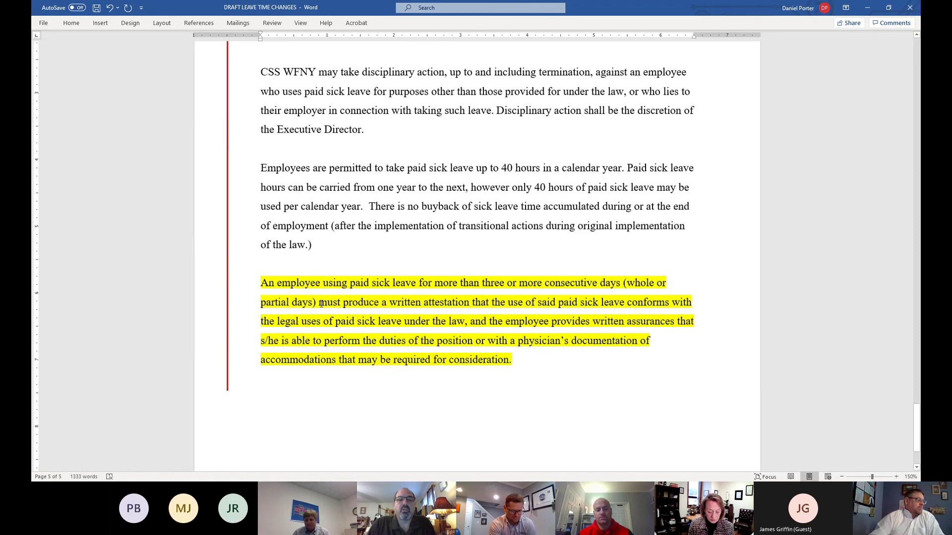
Replace "must" with "may be asked to" before "produce a written attestation" in the highlighted paragraph, select the whole paragraph, and clear the selection.
left_click_drag(319, 302, 340, 302)
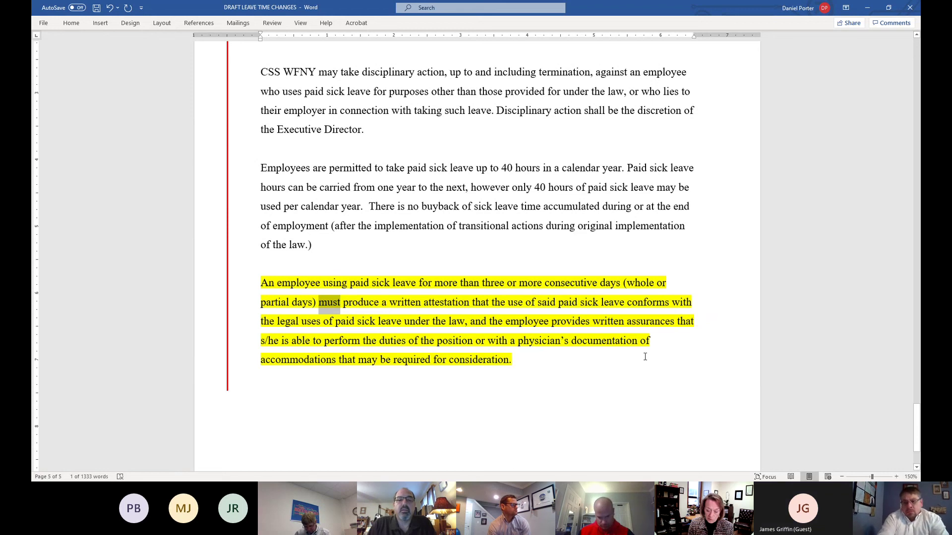
key("Right")
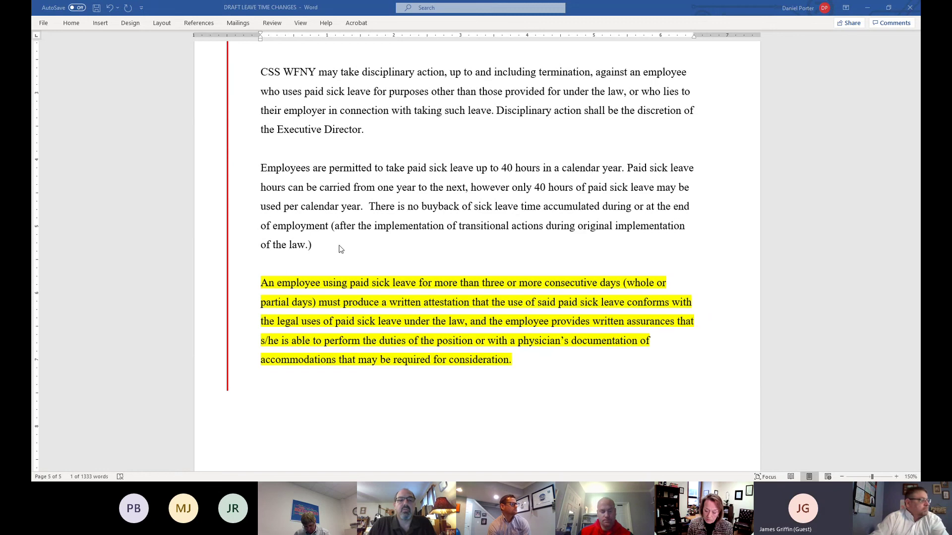
double_click(329, 303)
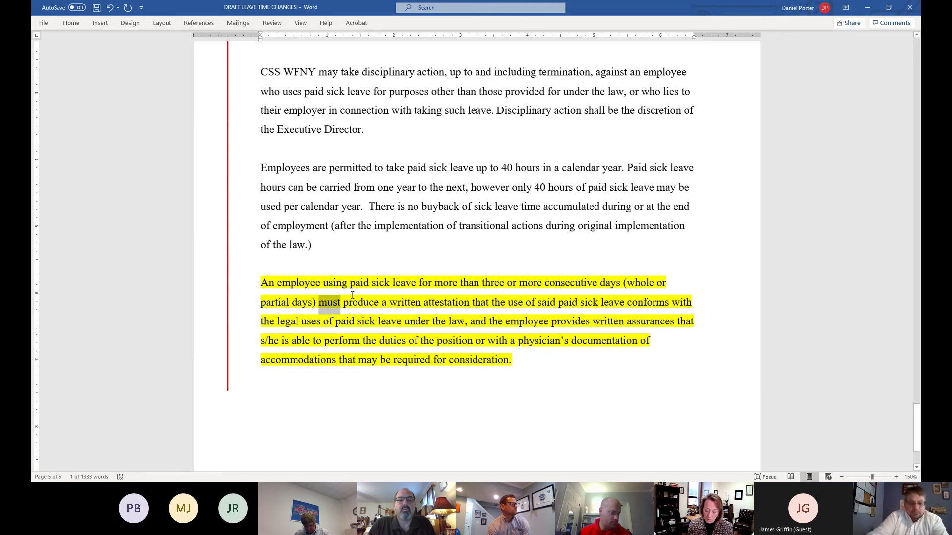
type("may be asked")
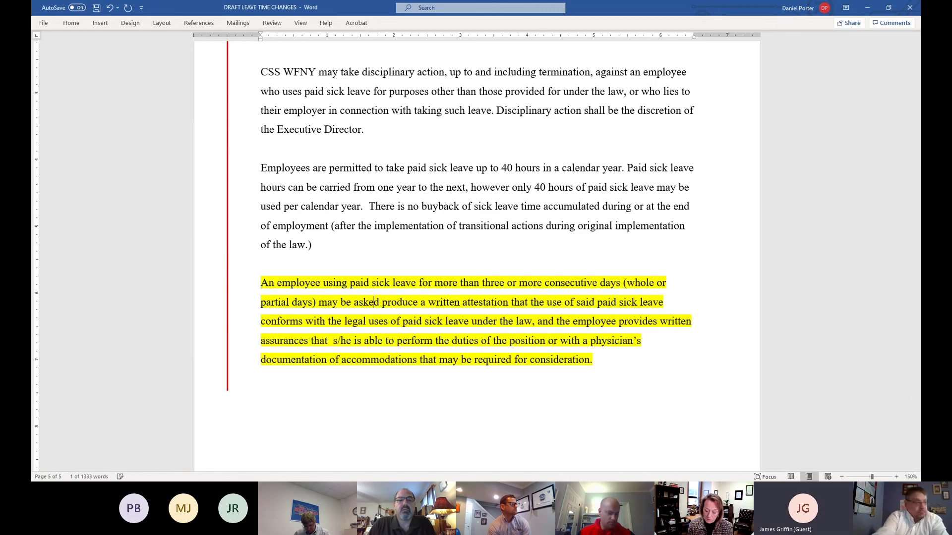
type(" to")
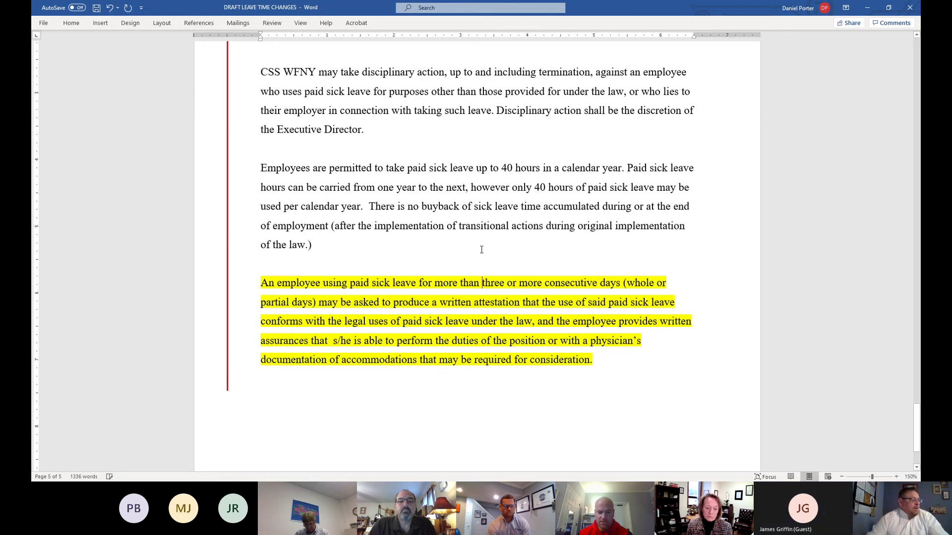
left_click_drag(603, 360, 261, 283)
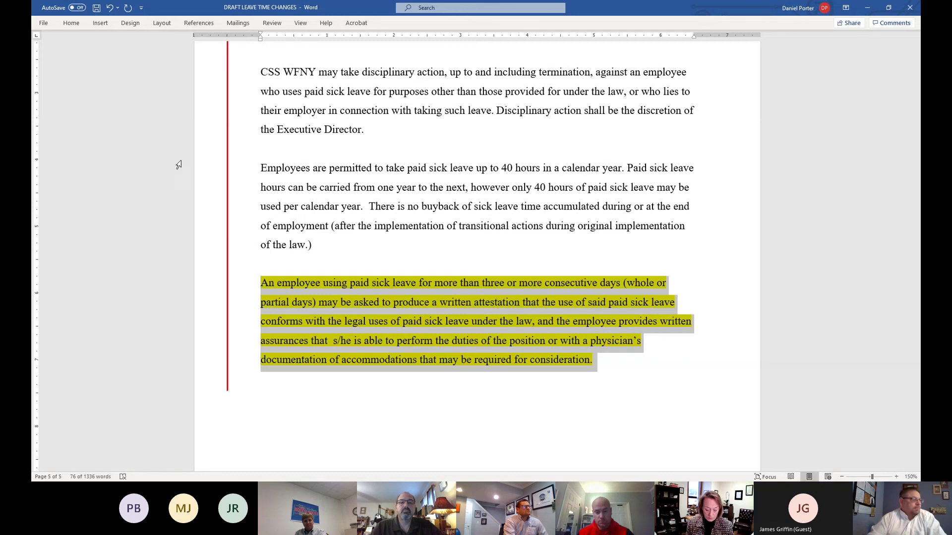
left_click(515, 207)
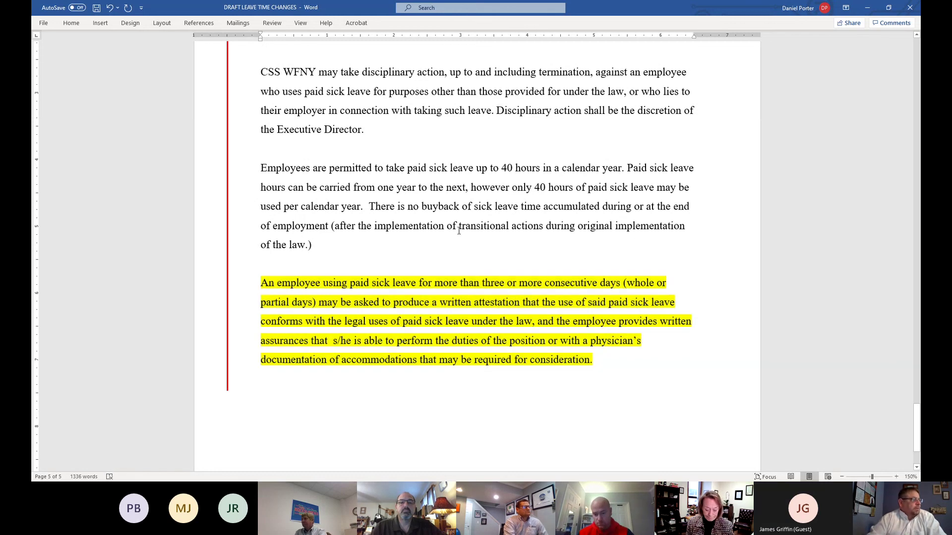